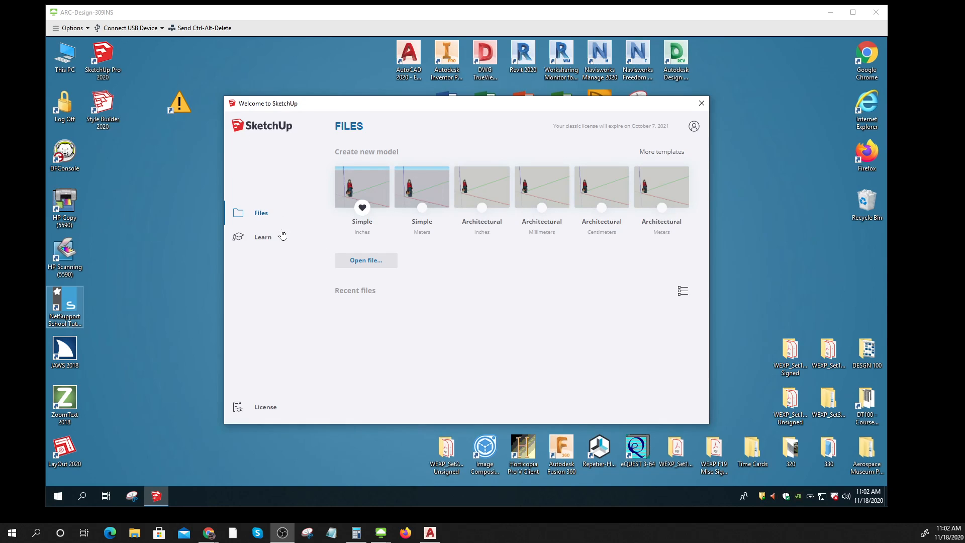
Step: Choose the Simple Inches template on the Welcome screen to begin a new untitled model
{"action": "left_click", "coordinate": [105, 31]}
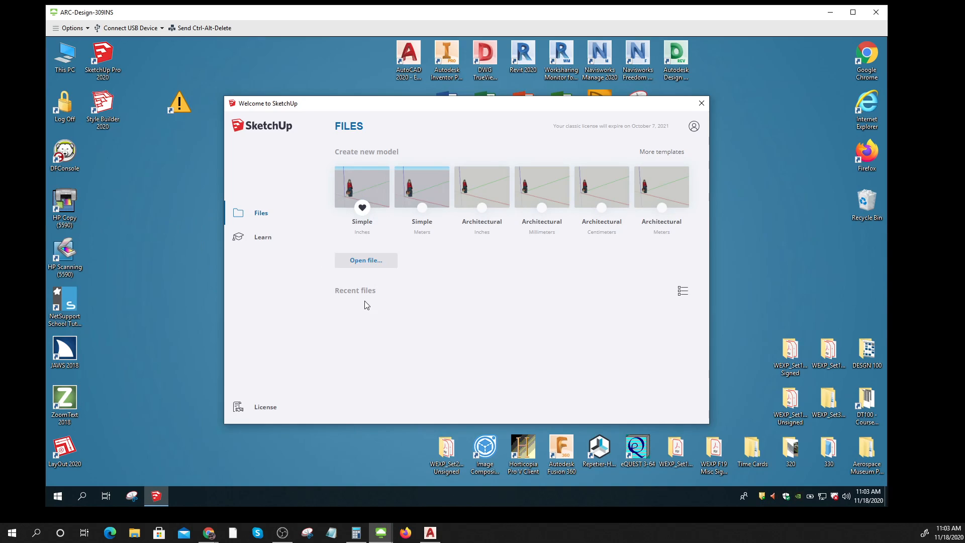
{"action": "left_click", "coordinate": [370, 186]}
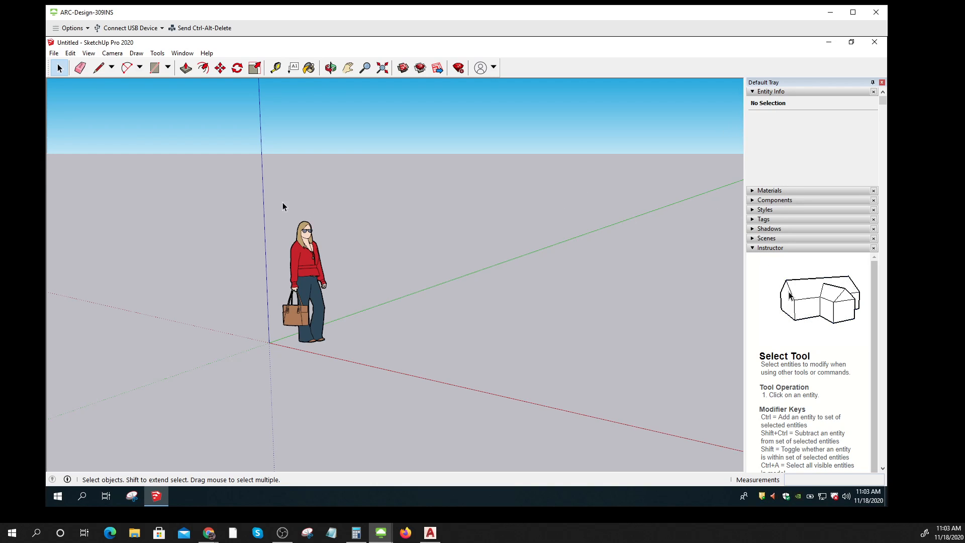
Step: Enable the Warehouse toolbar in the View Toolbars list
{"action": "left_click", "coordinate": [89, 55]}
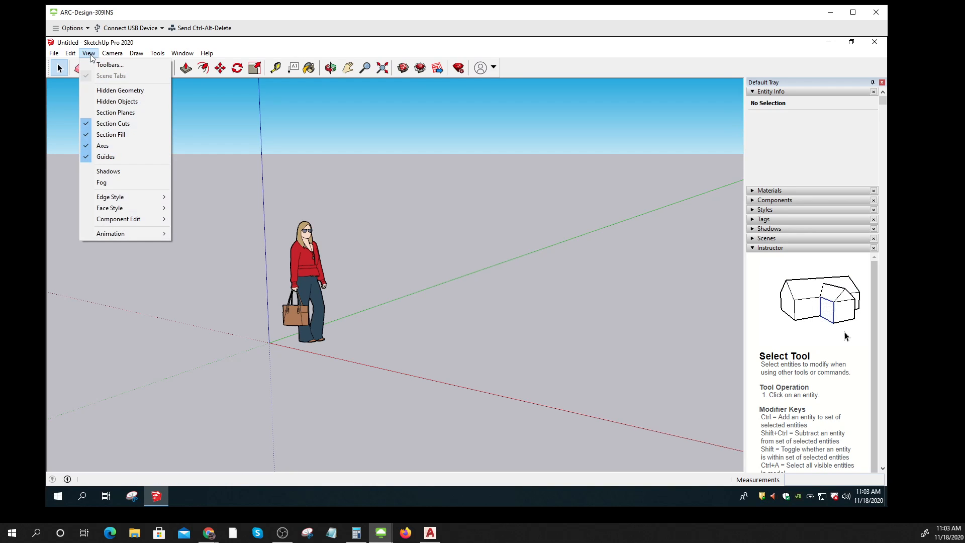
{"action": "left_click", "coordinate": [110, 70]}
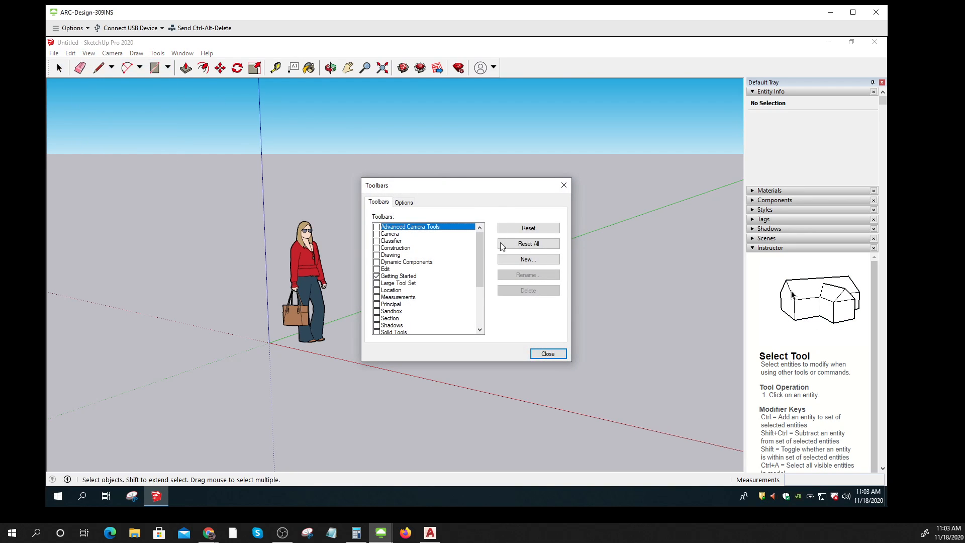
{"action": "scroll", "coordinate": [481, 268], "scroll_direction": "down", "scroll_amount": 3}
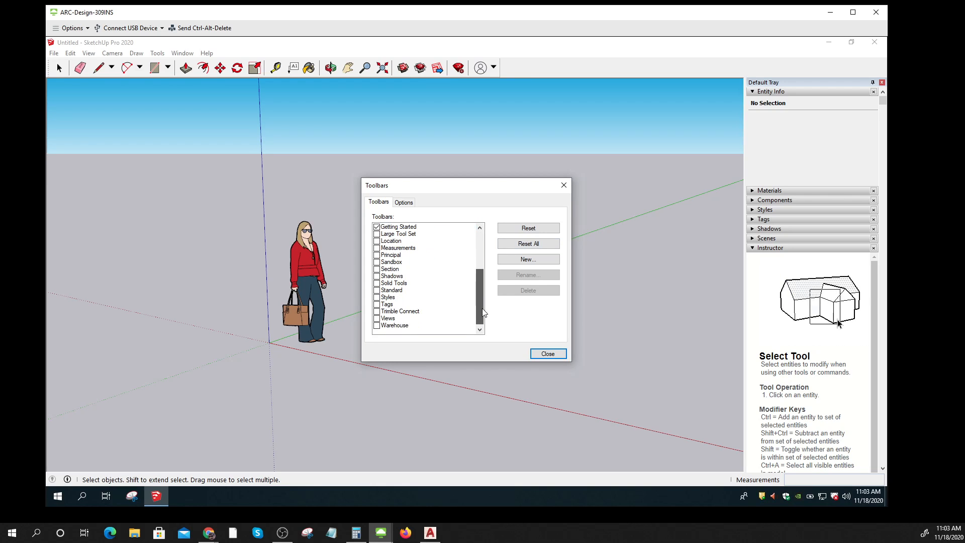
{"action": "left_click", "coordinate": [376, 326]}
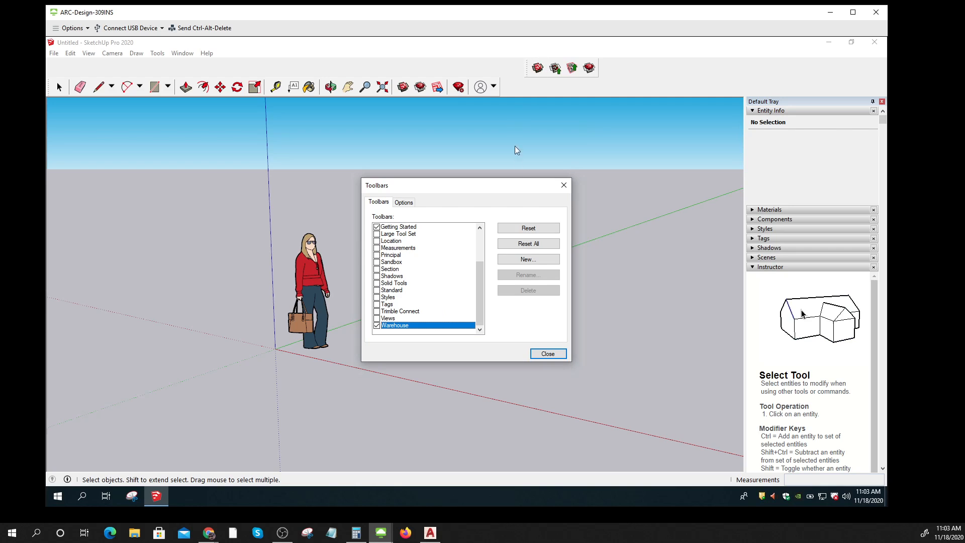
{"action": "left_click", "coordinate": [548, 354]}
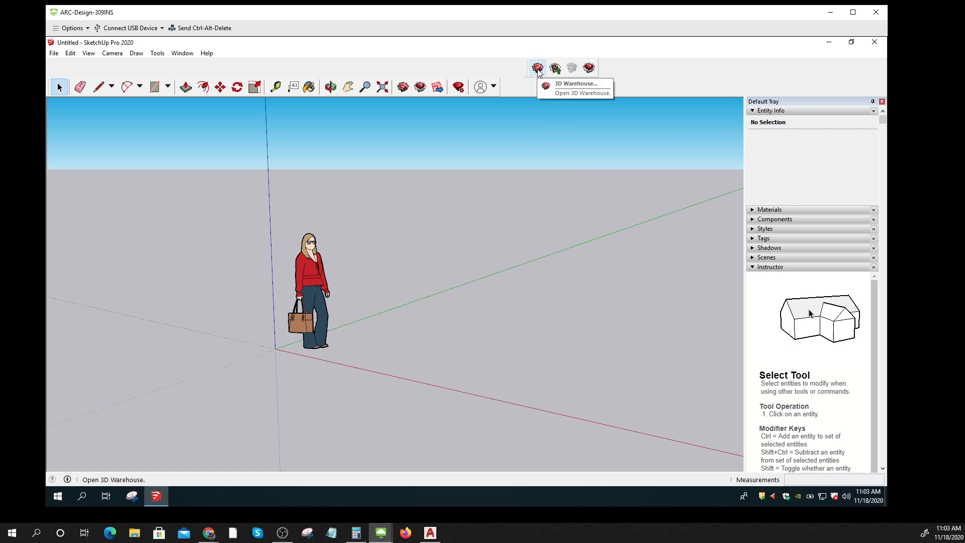
Step: Open 3D Warehouse and enter the account e-mail to begin signing in
{"action": "left_click", "coordinate": [537, 68]}
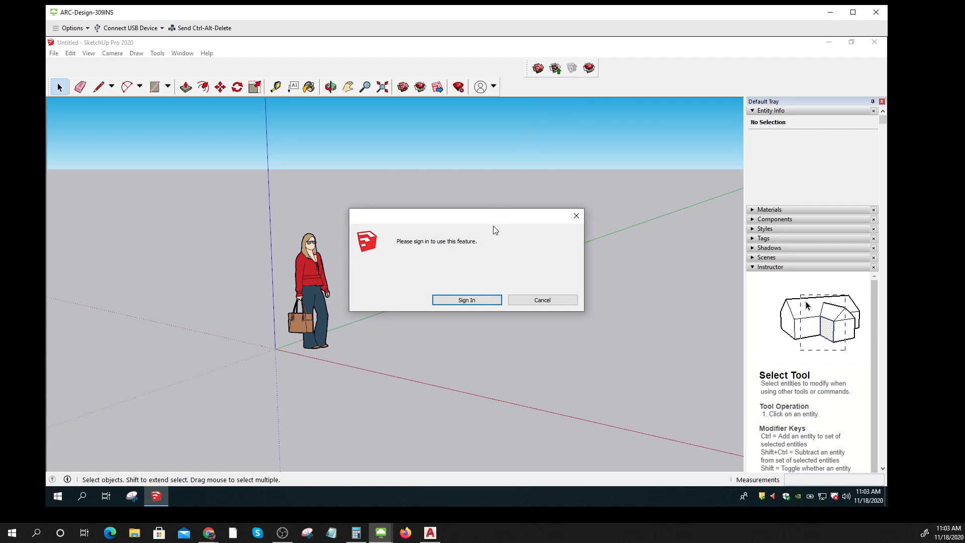
{"action": "left_click", "coordinate": [467, 300]}
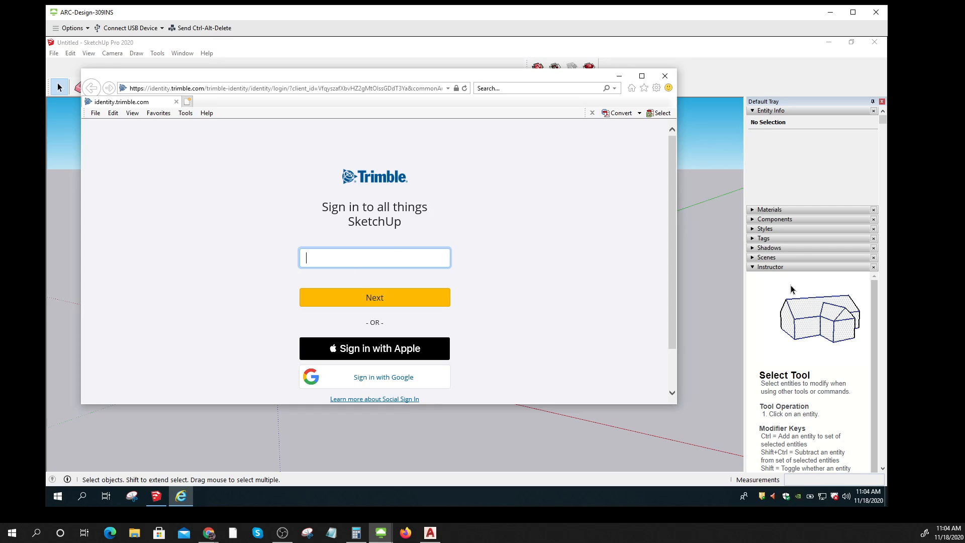
{"action": "type", "text": "ustr"}
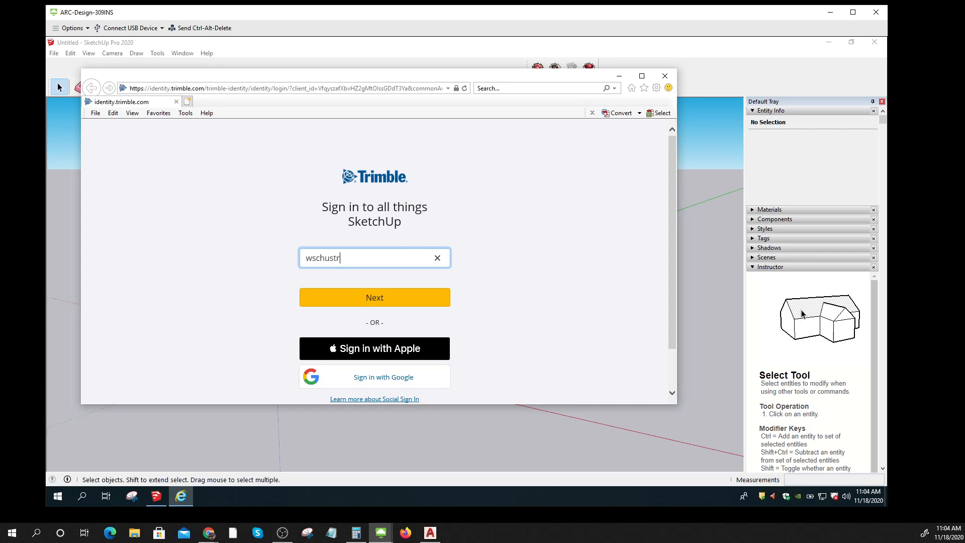
{"action": "key", "text": "BackSpace"}
{"action": "key", "text": "BackSpace"}
{"action": "key", "text": "BackSpace"}
{"action": "key", "text": "BackSpace"}
{"action": "key", "text": "BackSpace"}
{"action": "key", "text": "BackSpace"}
{"action": "key", "text": "BackSpace"}
{"action": "key", "text": "BackSpace"}
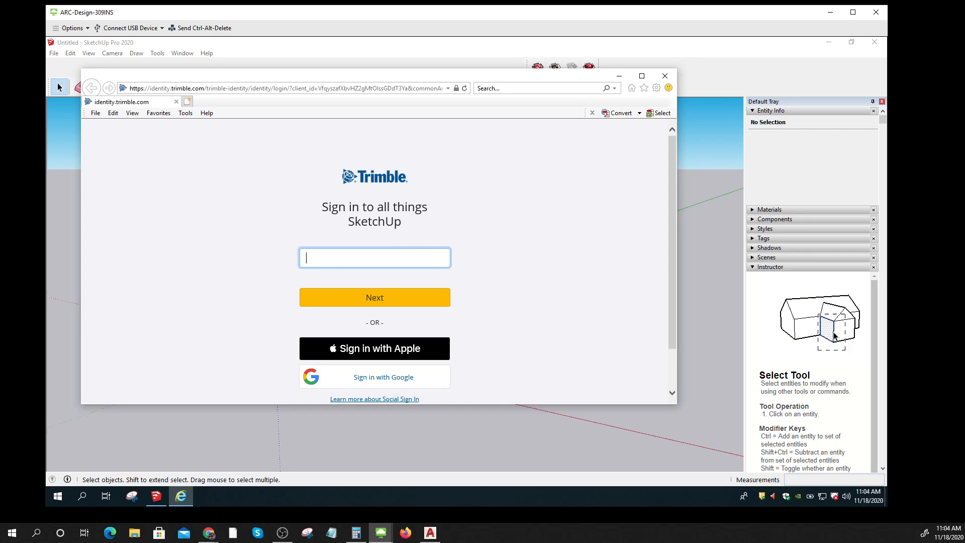
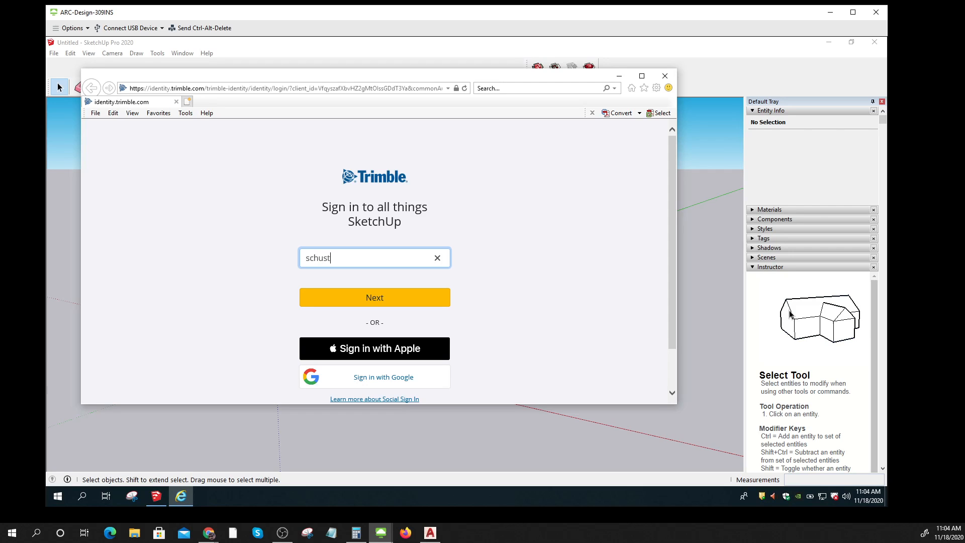
{"action": "left_click", "coordinate": [369, 302]}
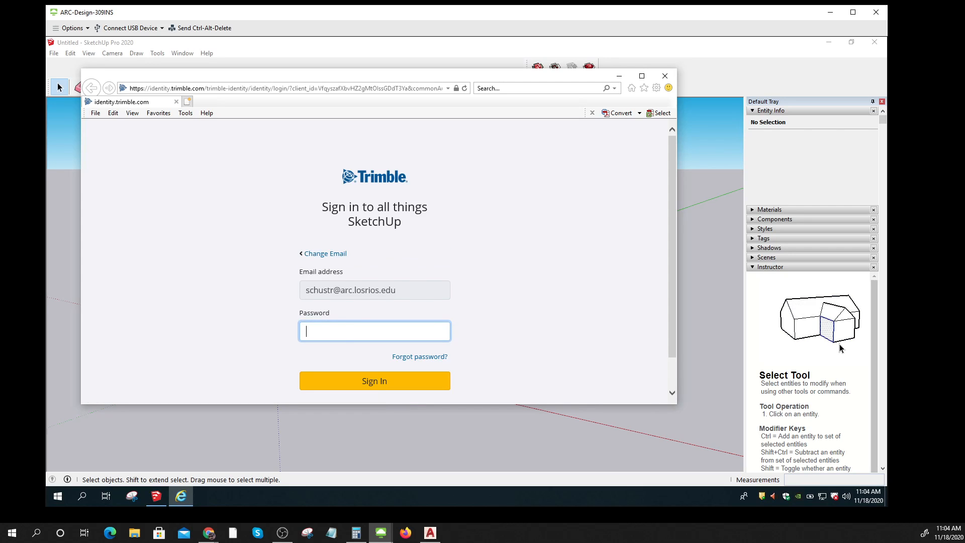
Step: Enter the account password and sign in, re-entering it after the first attempt fails
{"action": "type", "text": "●●●●●●●●●●●"}
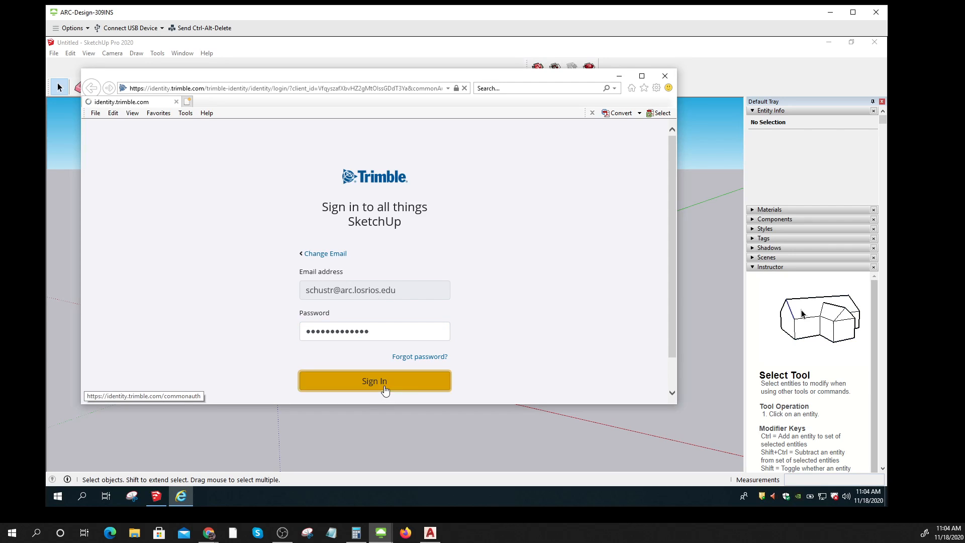
{"action": "left_click", "coordinate": [384, 390]}
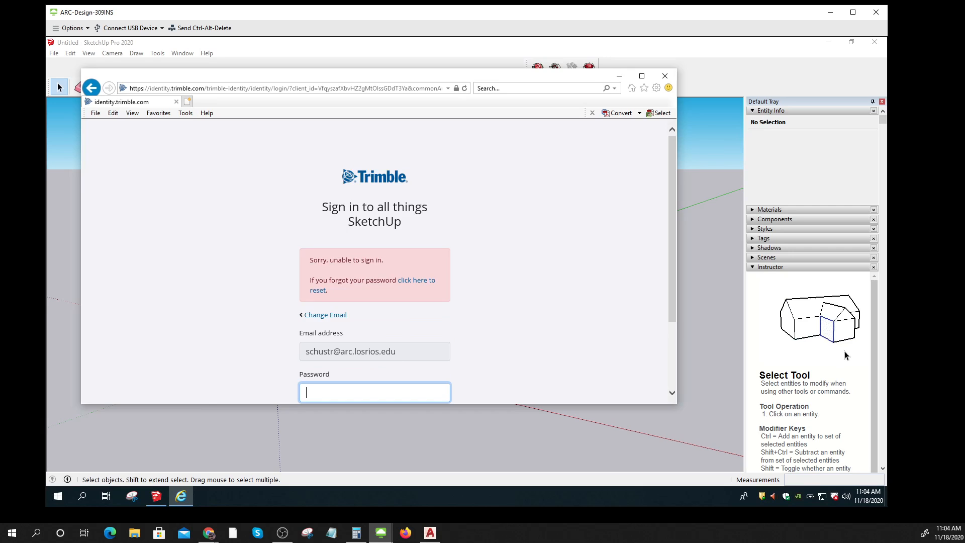
{"action": "type", "text": "●●●●●●●●●●●"}
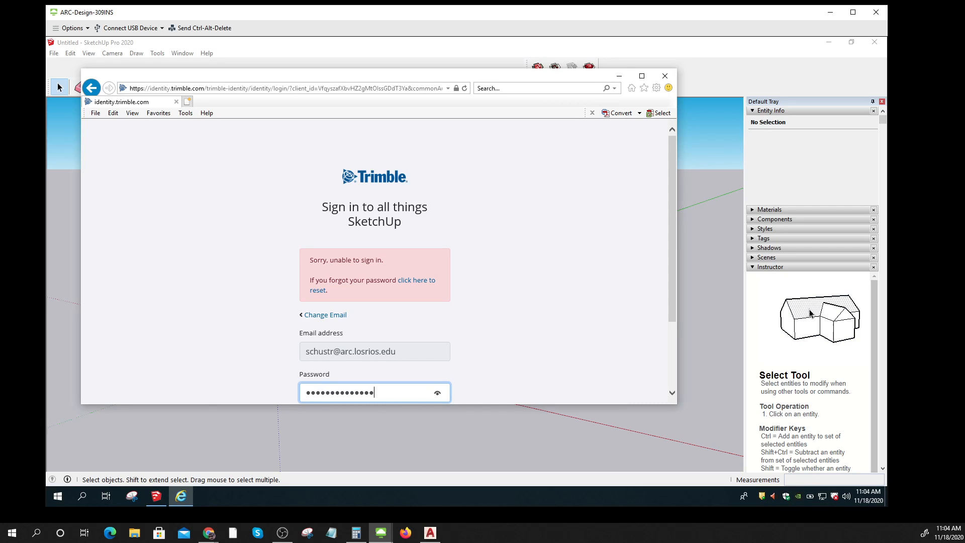
{"action": "scroll", "coordinate": [504, 394], "scroll_direction": "down", "scroll_amount": 2}
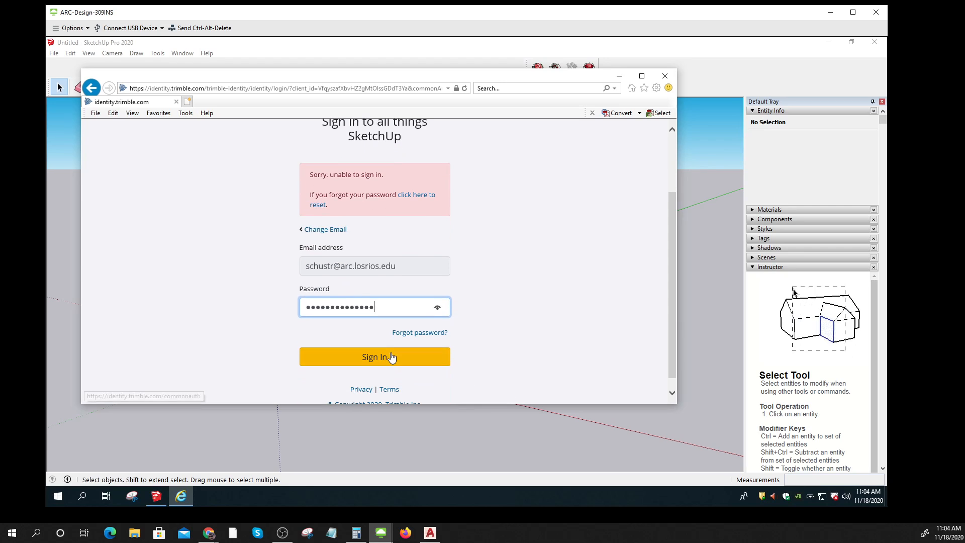
{"action": "left_click", "coordinate": [391, 357]}
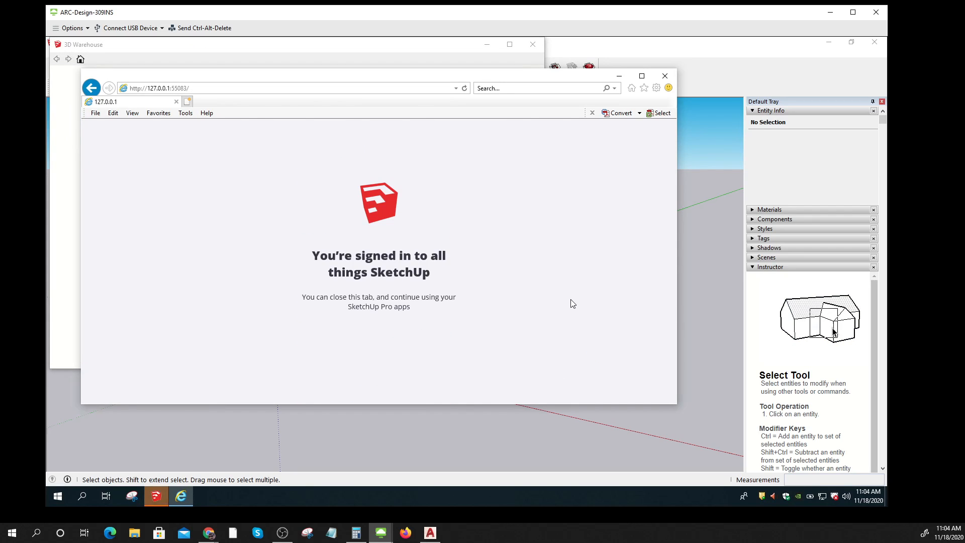
Step: Dismiss the SketchUp 2021 notice, enlarge the 3D Warehouse window, and search for 'park bench'
{"action": "left_click", "coordinate": [445, 51]}
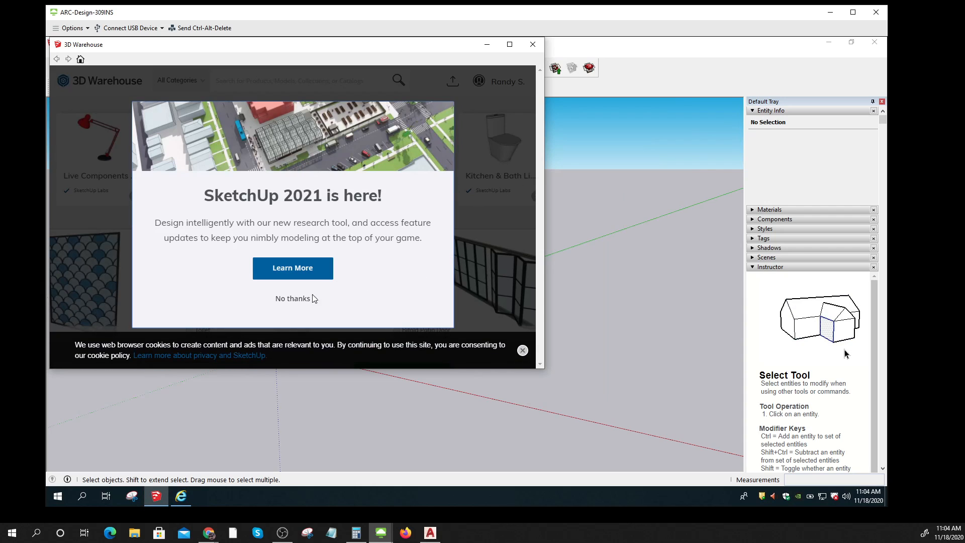
{"action": "left_click", "coordinate": [294, 298]}
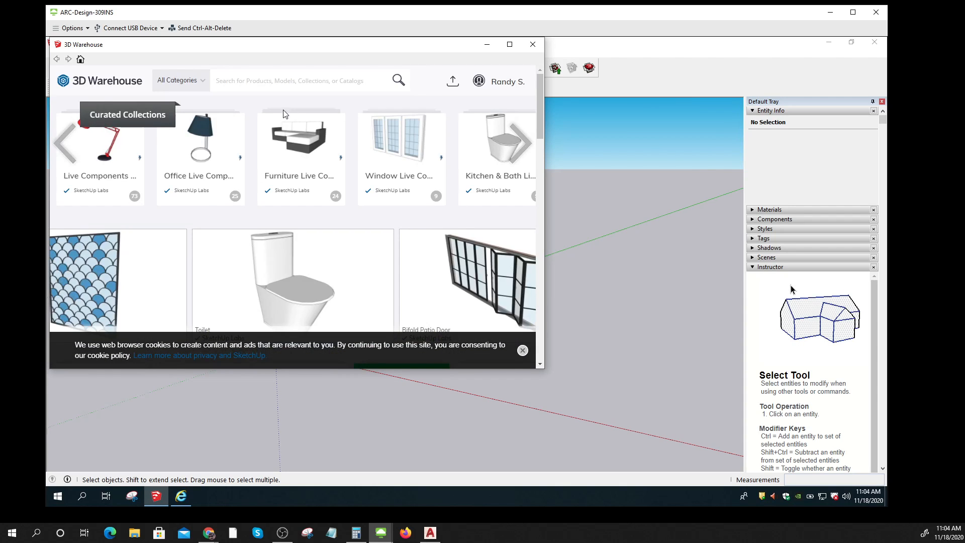
{"action": "scroll", "coordinate": [543, 176], "scroll_direction": "down", "scroll_amount": 5}
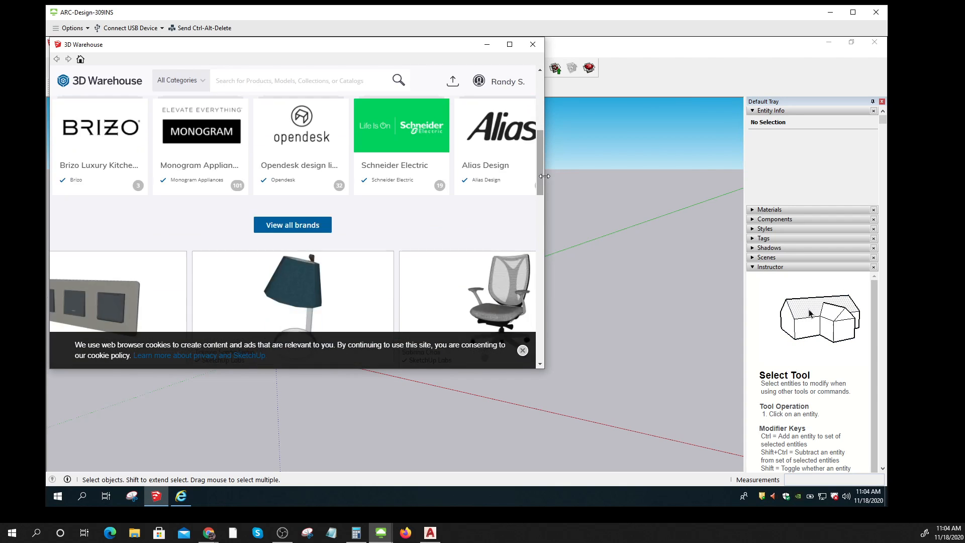
{"action": "left_click_drag", "start_coordinate": [544, 176], "coordinate": [725, 185]}
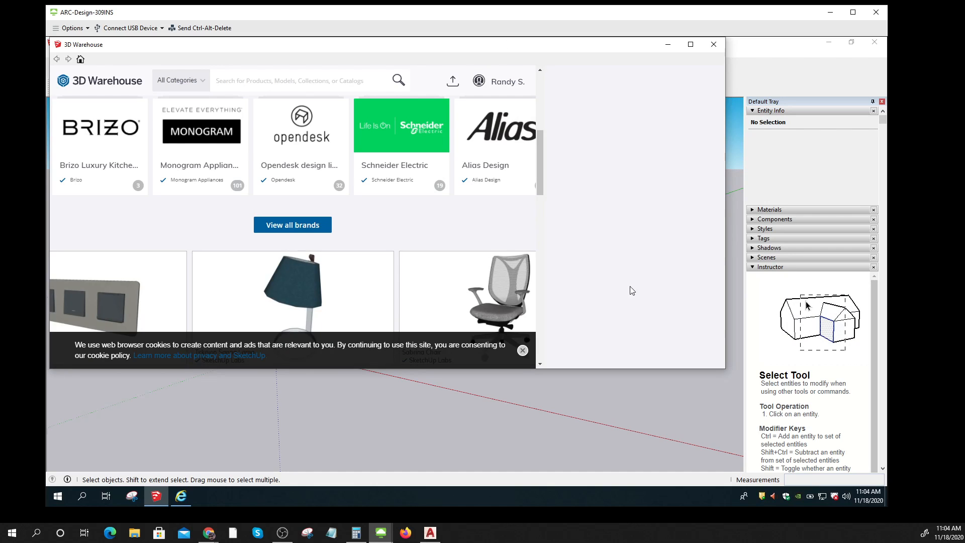
{"action": "left_click_drag", "start_coordinate": [595, 371], "coordinate": [595, 443]}
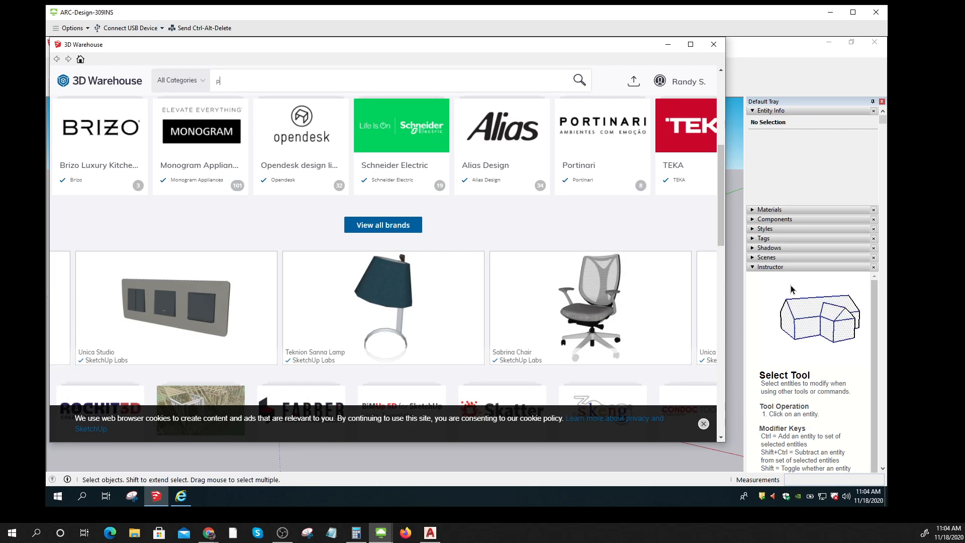
{"action": "type", "text": "park bench"}
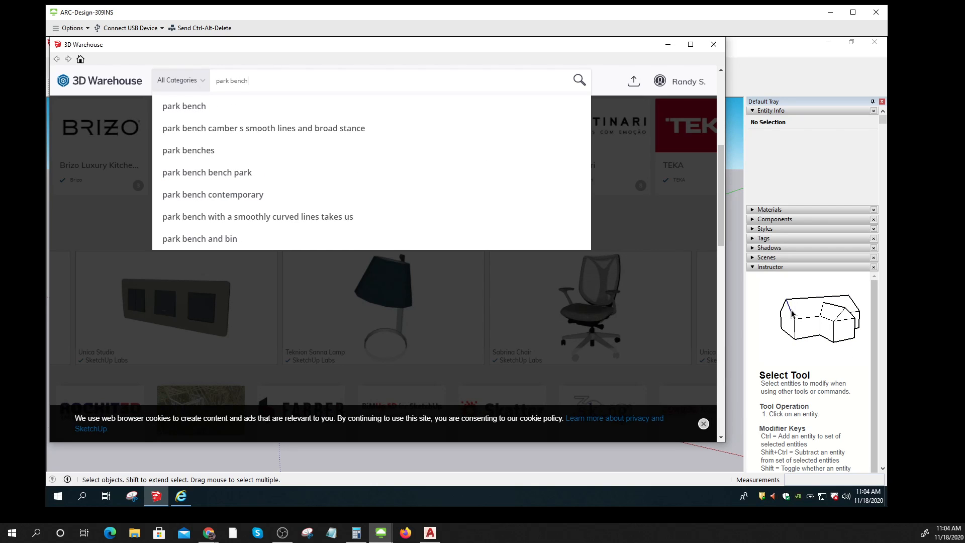
{"action": "key", "text": "Return"}
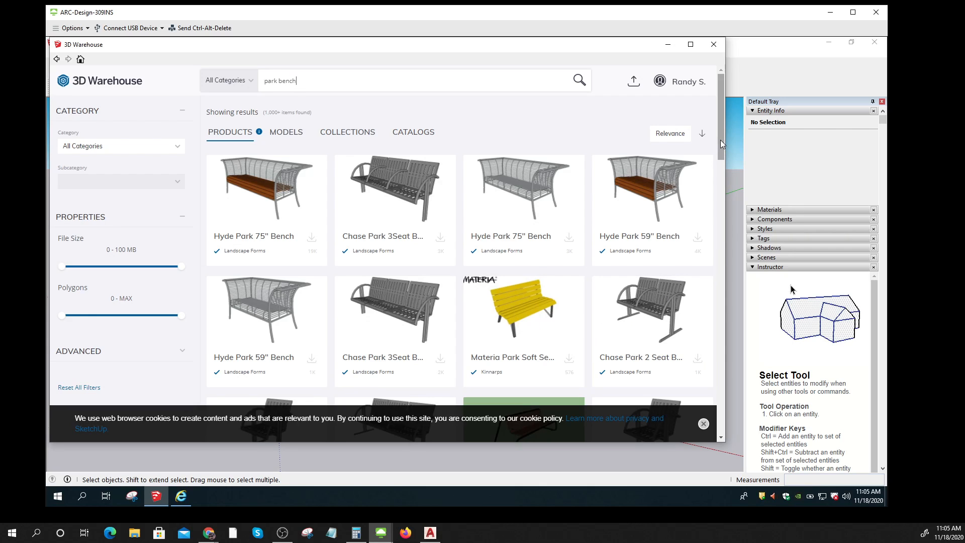
Step: Dismiss the cookie notice and preview the Materia Park Soft Seating Bench details
{"action": "left_click", "coordinate": [703, 424]}
{"action": "scroll", "coordinate": [589, 398], "scroll_direction": "down", "scroll_amount": 2}
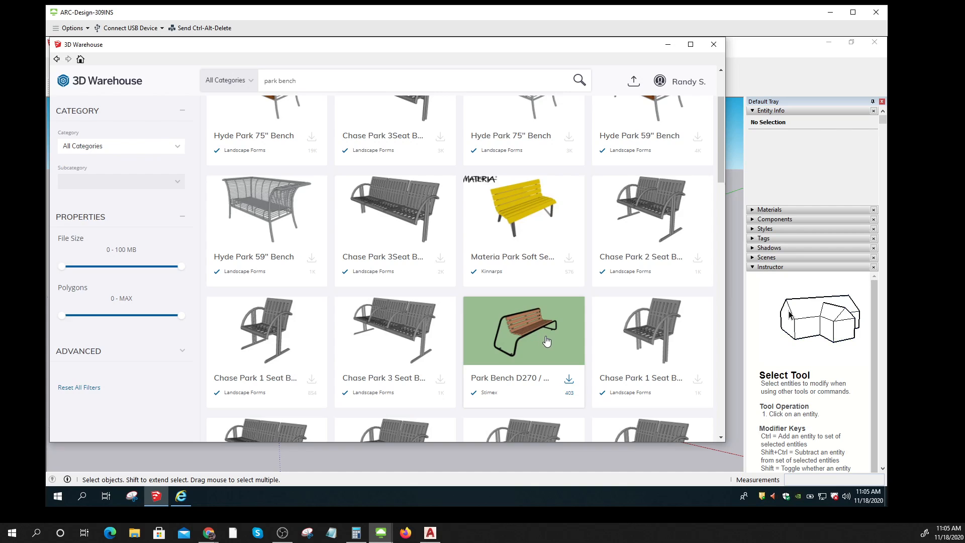
{"action": "scroll", "coordinate": [541, 336], "scroll_direction": "up", "scroll_amount": 1}
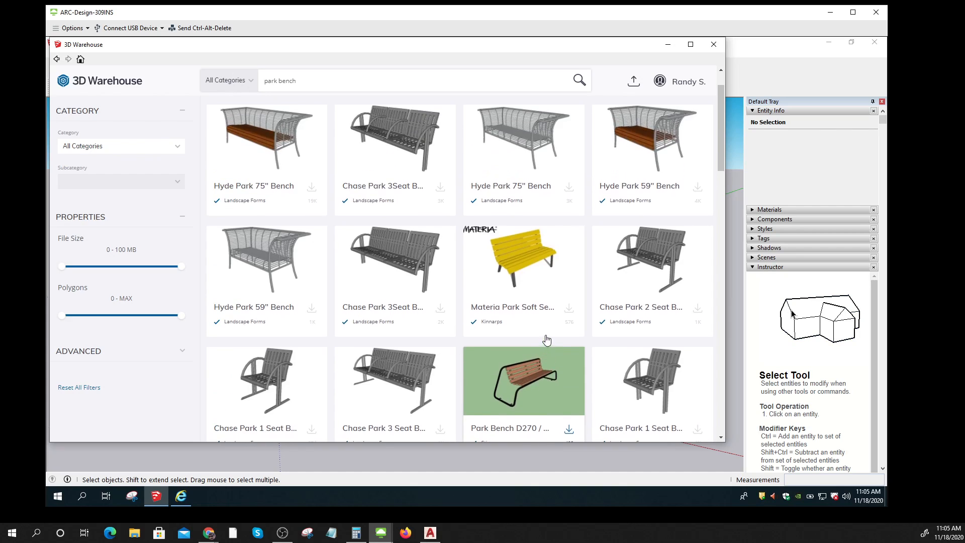
{"action": "left_click", "coordinate": [527, 261]}
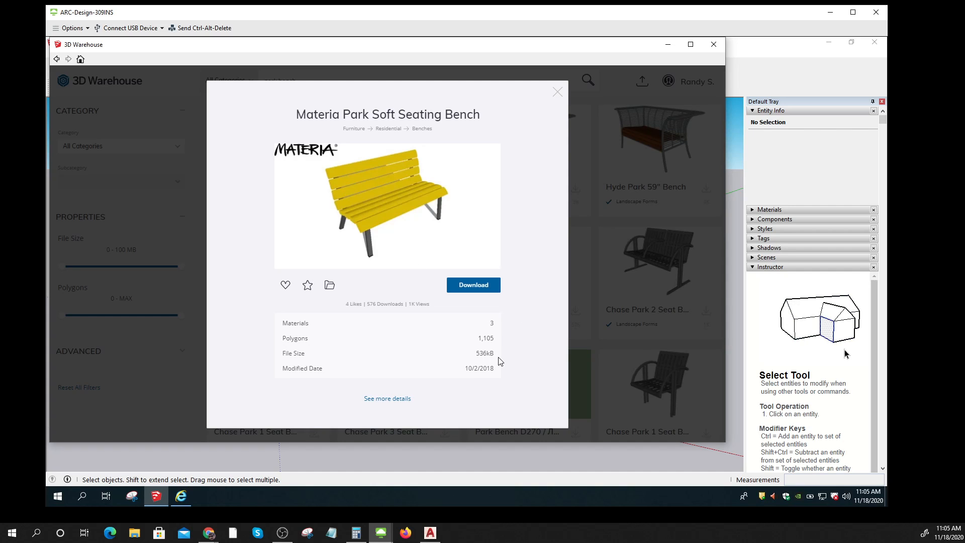
{"action": "left_click", "coordinate": [556, 94]}
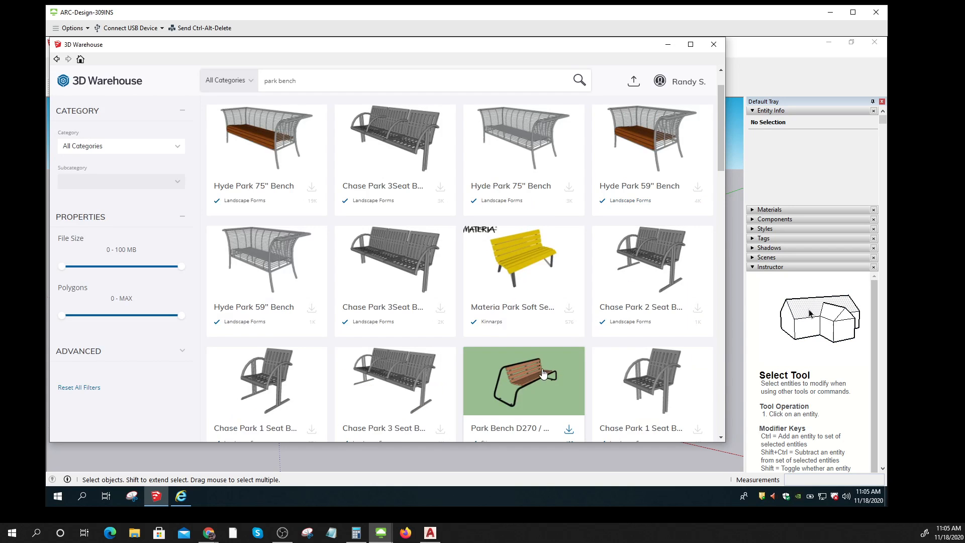
Step: Preview the Park Bench D270 details, then scroll further down the results
{"action": "left_click", "coordinate": [533, 374]}
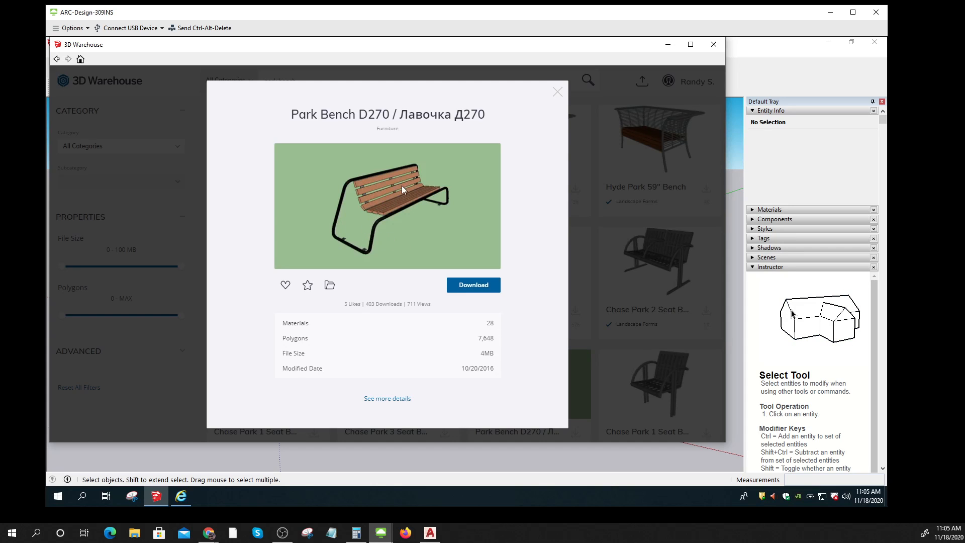
{"action": "left_click", "coordinate": [557, 93]}
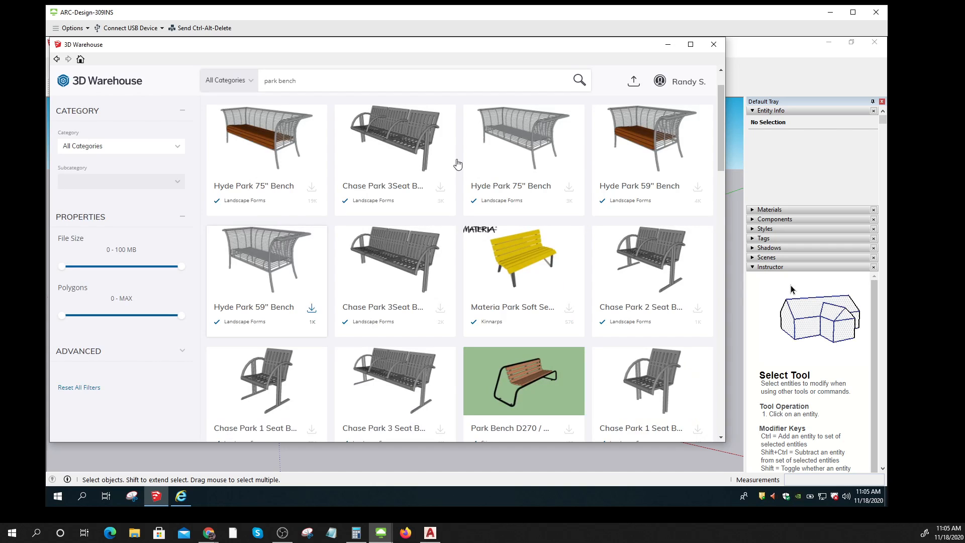
{"action": "scroll", "coordinate": [460, 261], "scroll_direction": "down", "scroll_amount": 1}
{"action": "scroll", "coordinate": [460, 261], "scroll_direction": "down", "scroll_amount": 4}
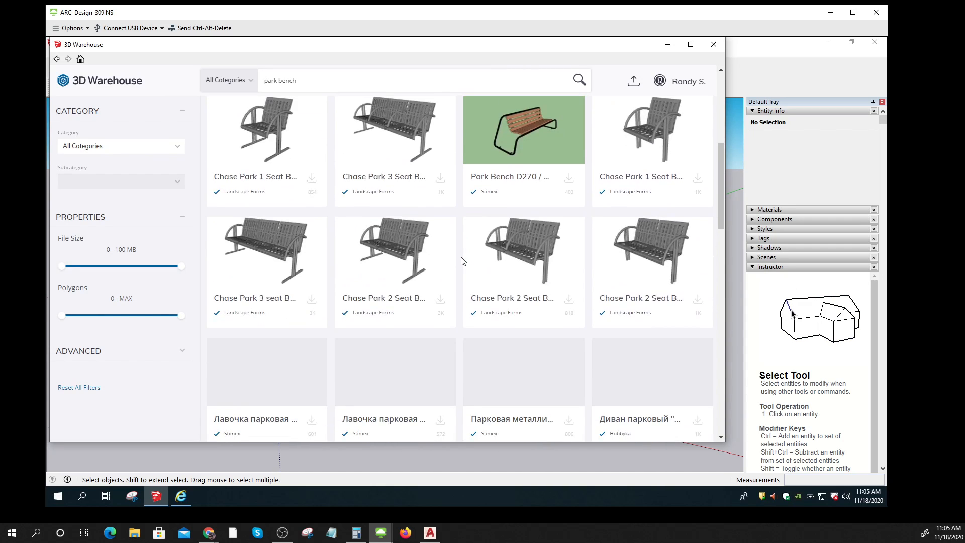
Step: Download the Chase Park 2 Seat Bench and load it directly into the model
{"action": "left_click", "coordinate": [652, 242]}
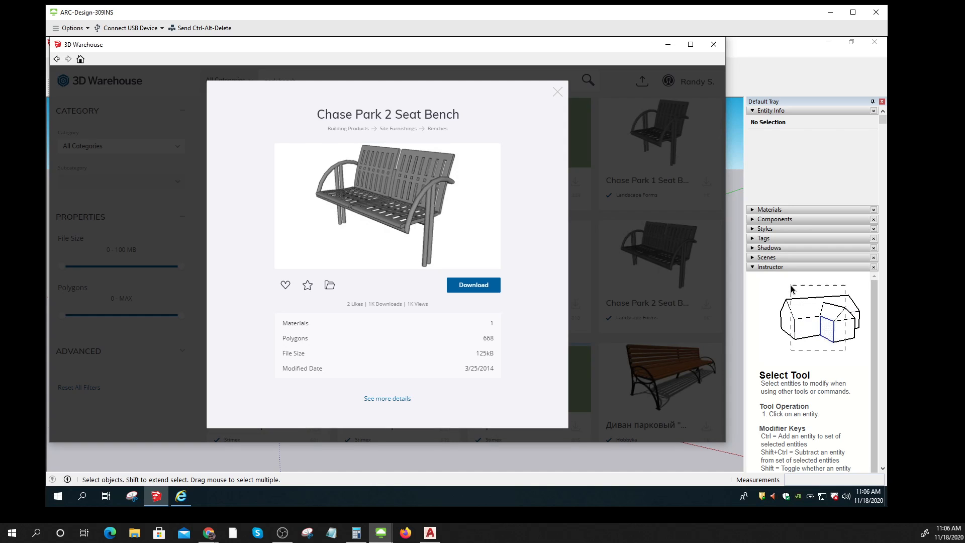
{"action": "left_click", "coordinate": [497, 286]}
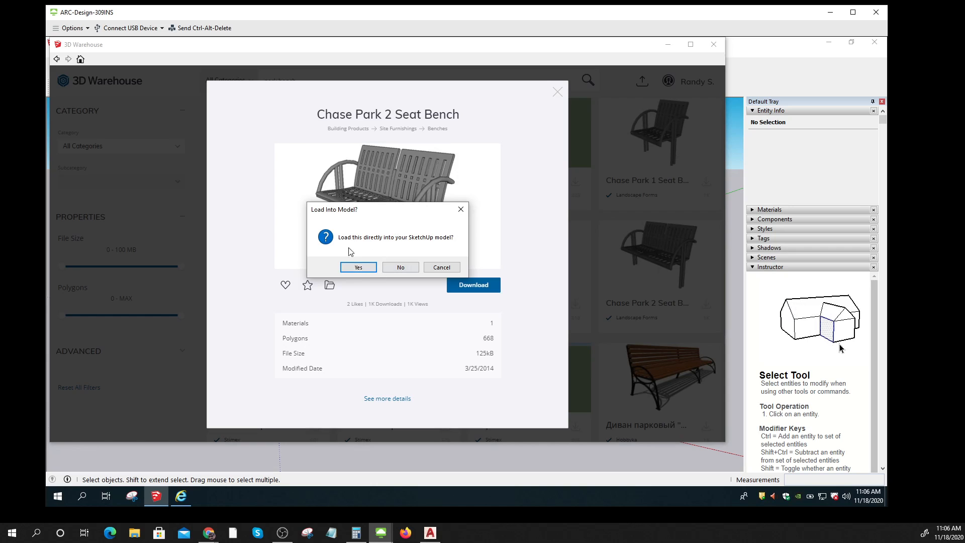
{"action": "left_click", "coordinate": [358, 267]}
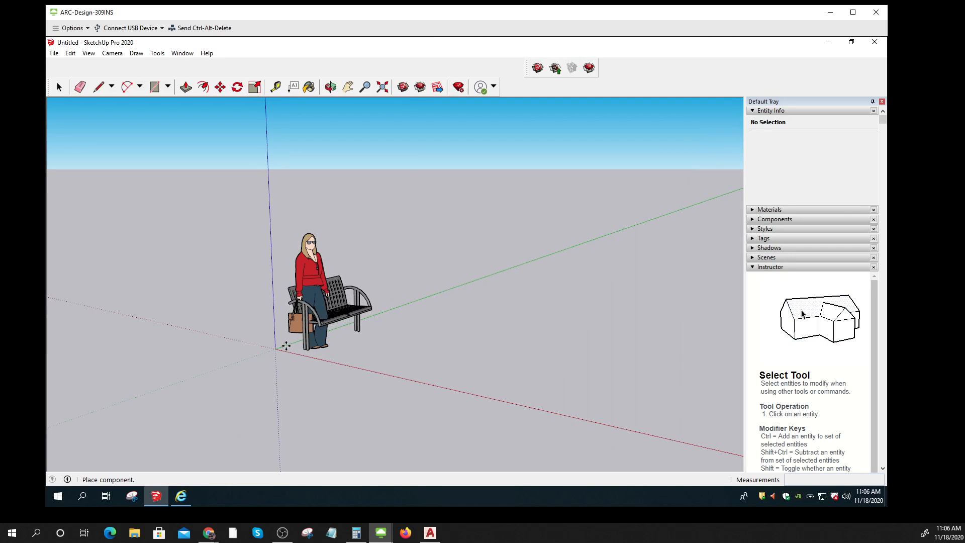
Step: Place the bench at the axis origin and deselect it
{"action": "left_click", "coordinate": [273, 348]}
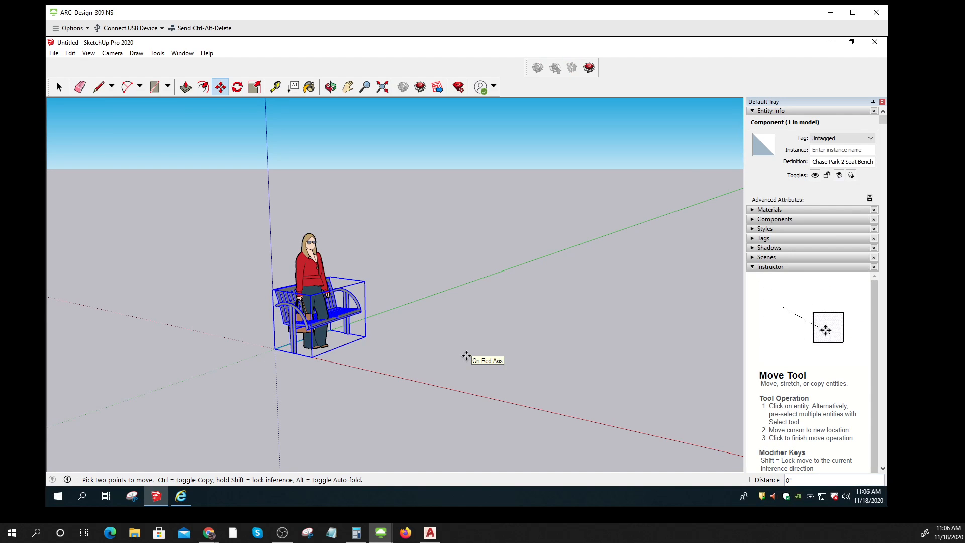
{"action": "key", "text": "Escape"}
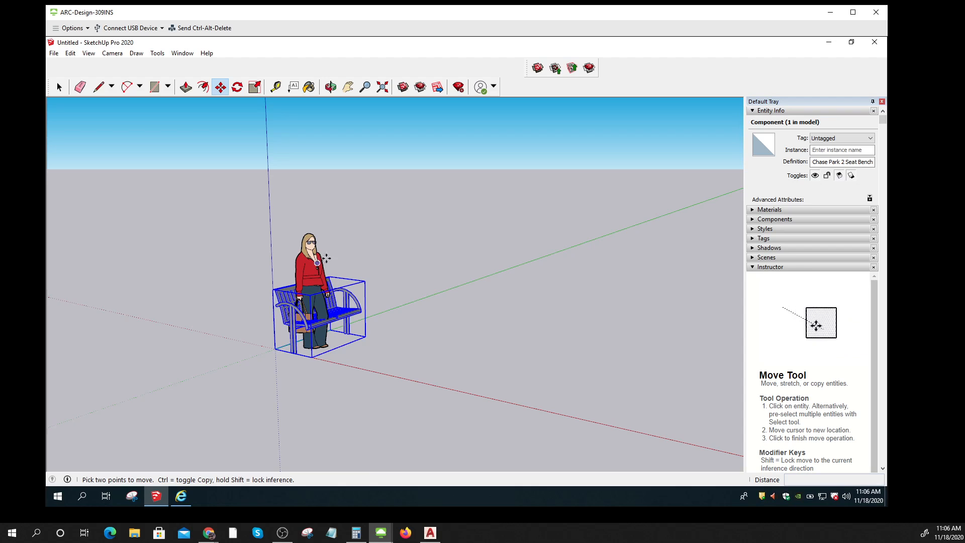
{"action": "key", "text": "Escape"}
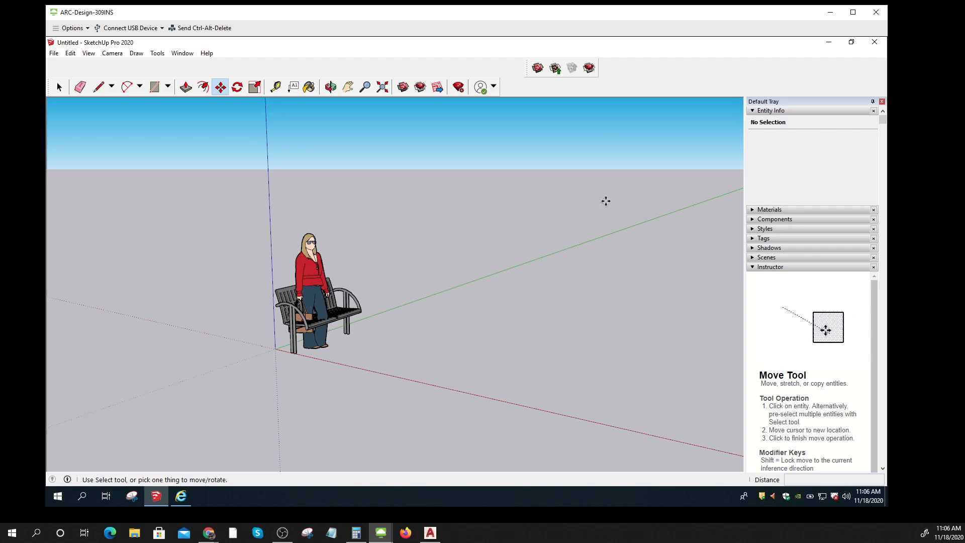
{"action": "key", "text": "ctrl"}
{"action": "key", "text": "ctrl"}
{"action": "key", "text": "ctrl"}
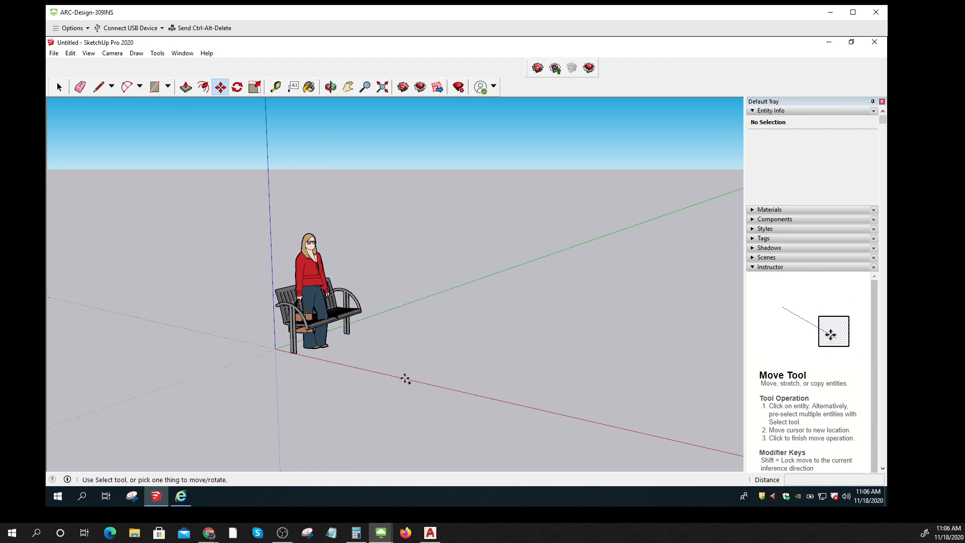
{"action": "right_click", "coordinate": [350, 317]}
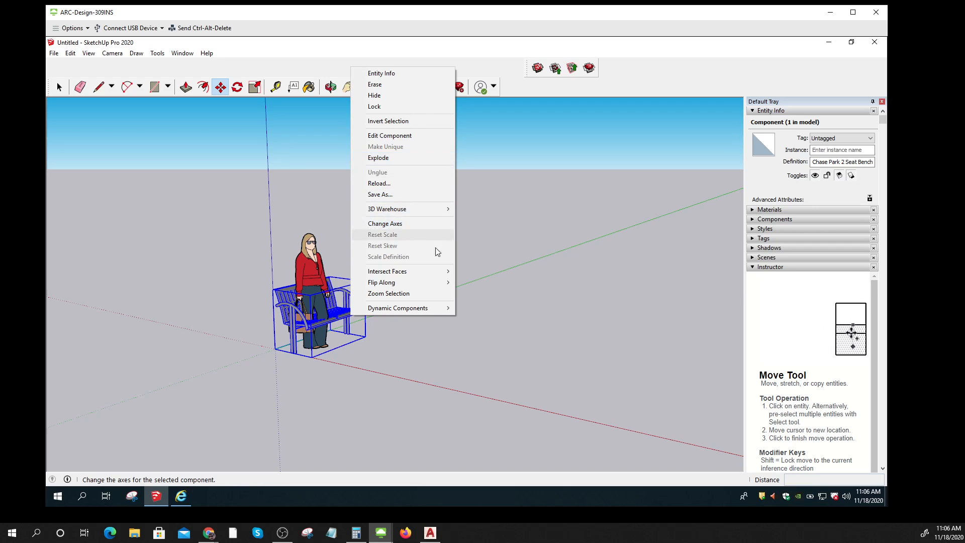
{"action": "left_click", "coordinate": [485, 308]}
{"action": "key", "text": "Escape"}
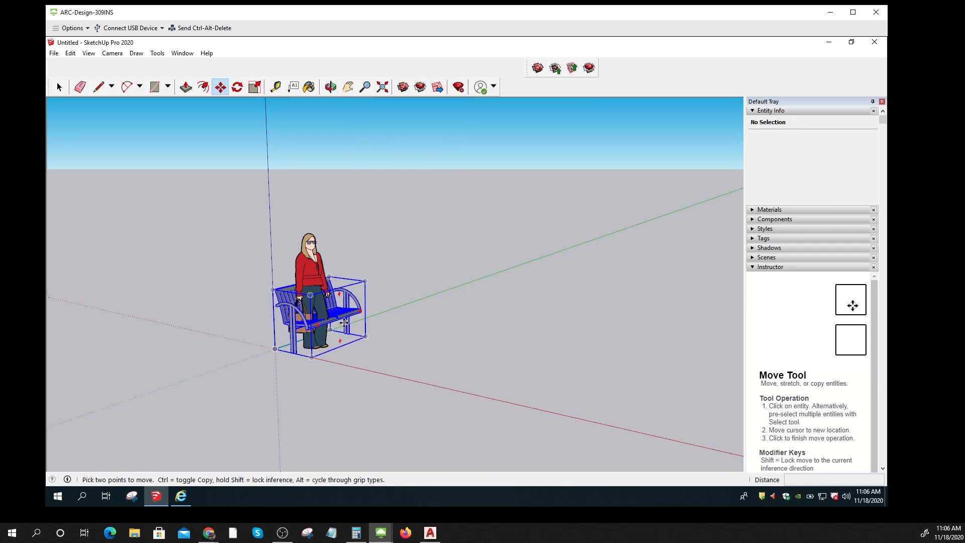
Step: Move the woman figure slightly so she stands beside the bench
{"action": "left_click", "coordinate": [345, 323]}
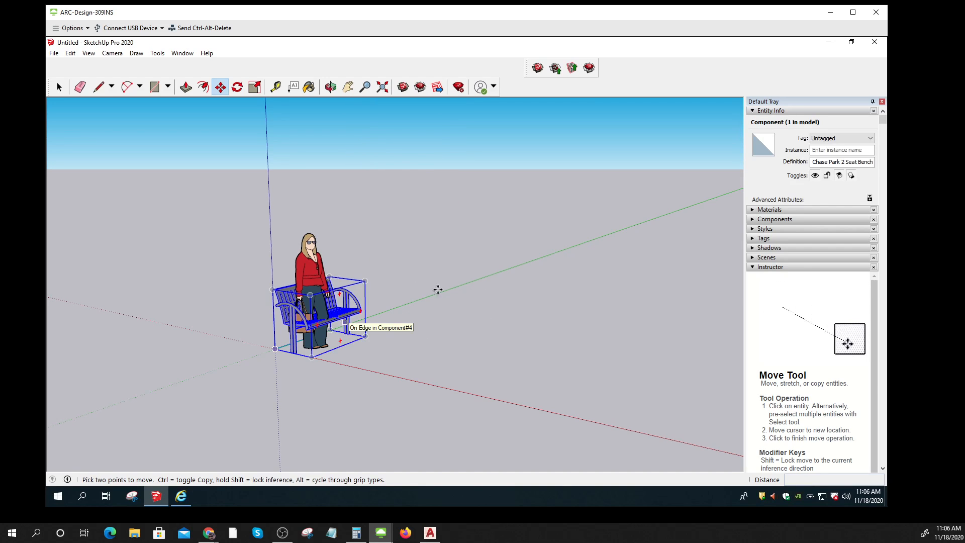
{"action": "left_click", "coordinate": [310, 243]}
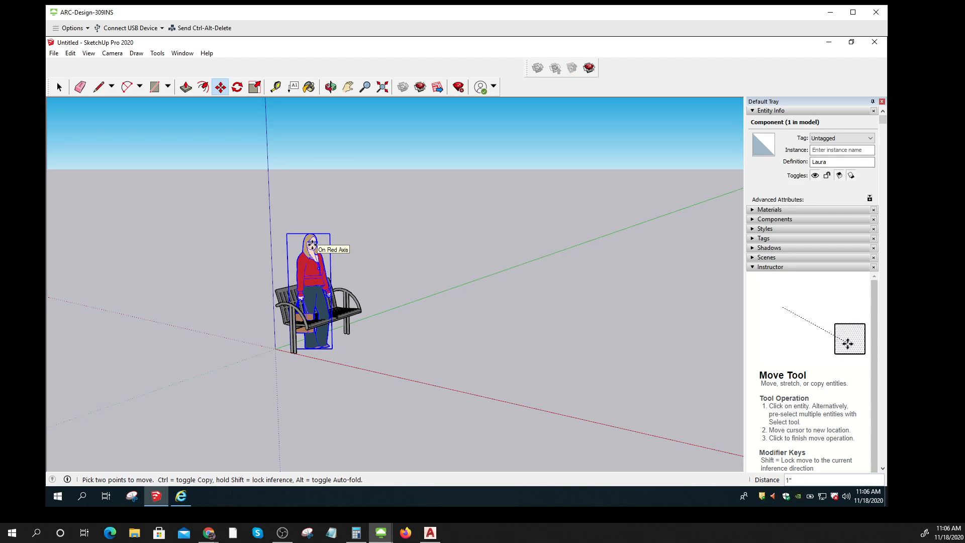
{"action": "left_click", "coordinate": [312, 245]}
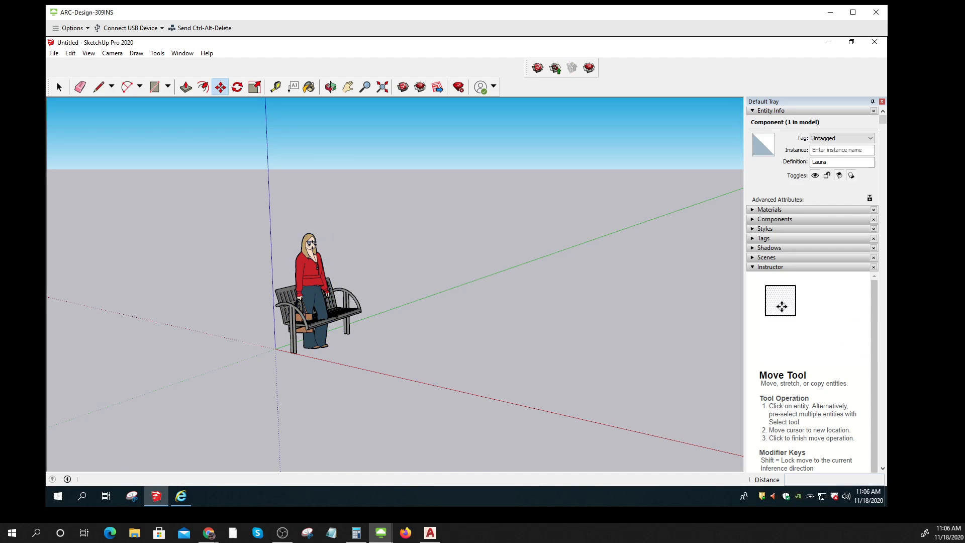
{"action": "left_click", "coordinate": [315, 244]}
{"action": "left_click", "coordinate": [313, 244]}
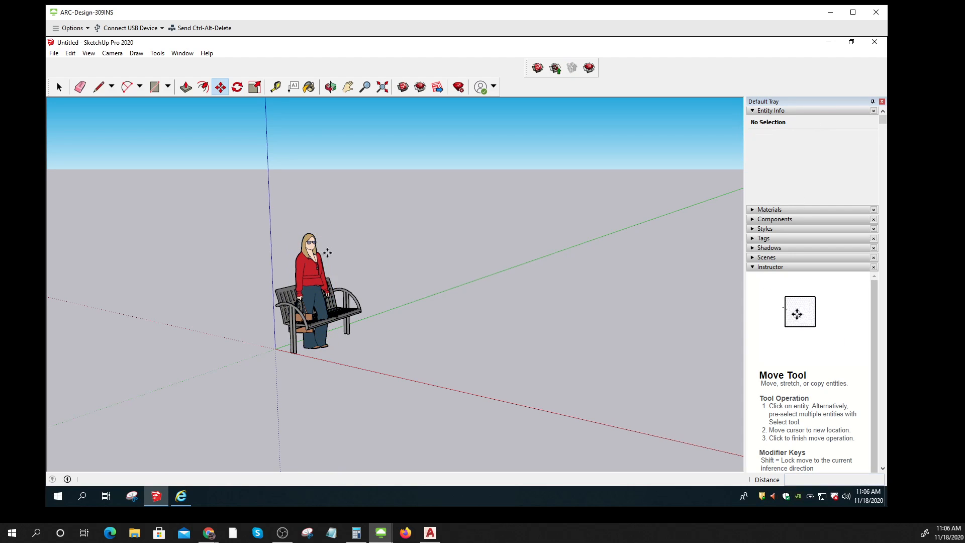
Step: Delete the woman figure and move the bench's bottom corner onto the axis origin
{"action": "right_click", "coordinate": [311, 267]}
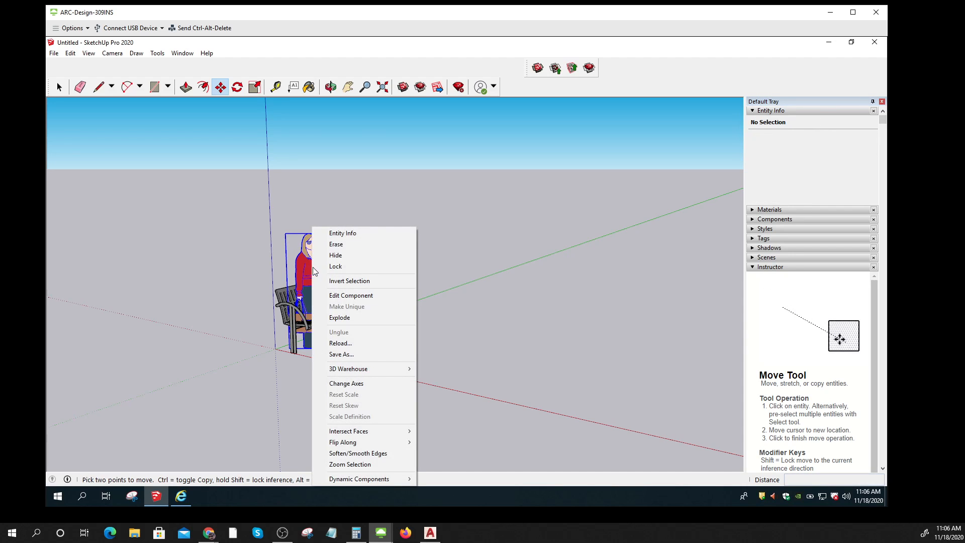
{"action": "left_click", "coordinate": [346, 243]}
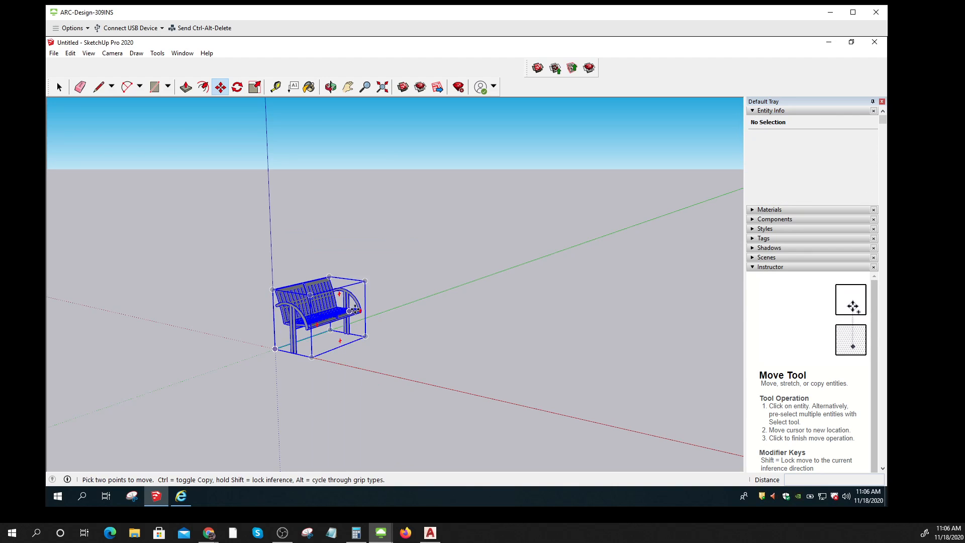
{"action": "left_click", "coordinate": [355, 309]}
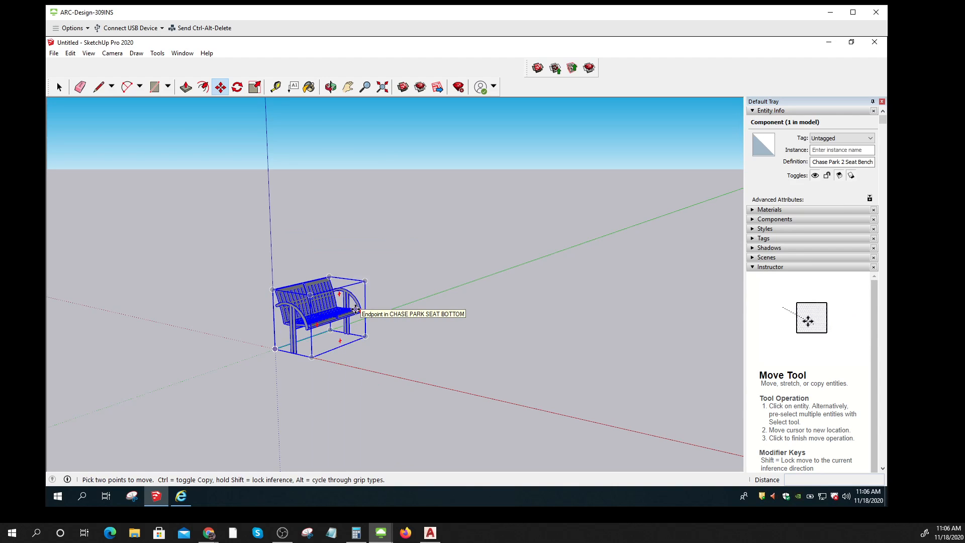
{"action": "left_click", "coordinate": [274, 348]}
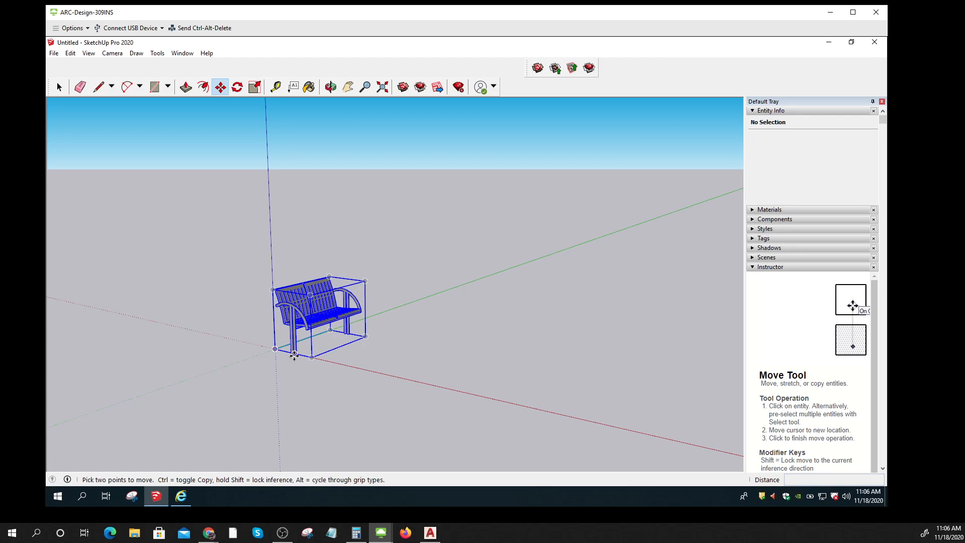
{"action": "left_click", "coordinate": [294, 354]}
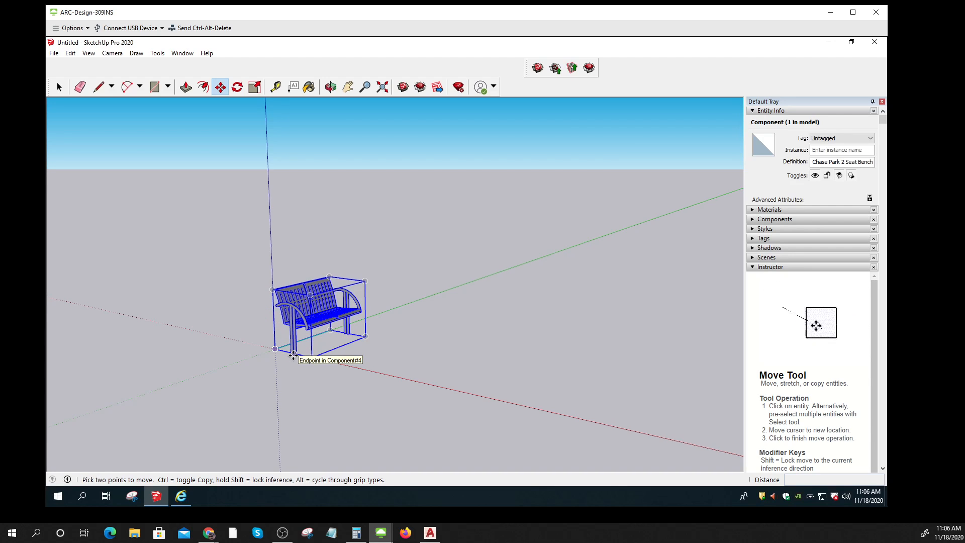
{"action": "key", "text": "Escape"}
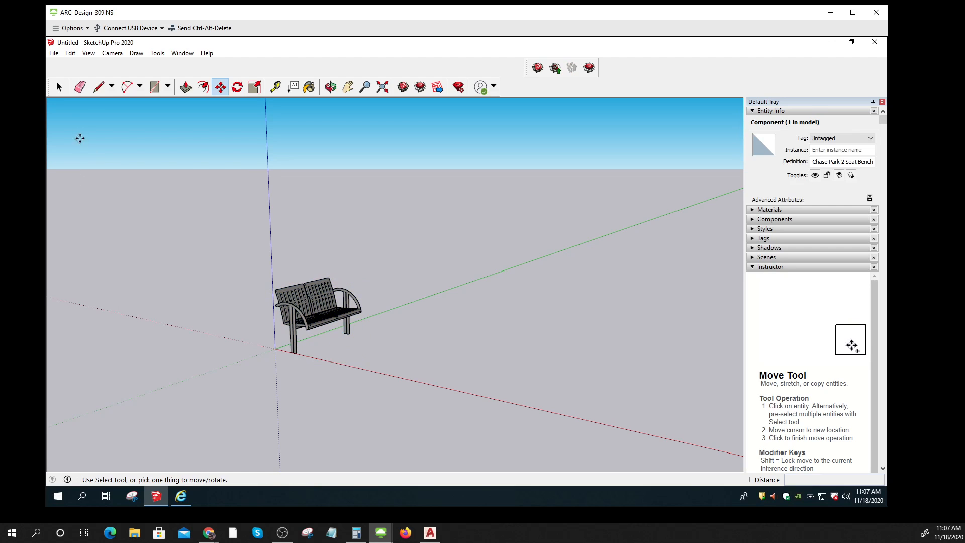
Step: Save the model to the Desktop as PakrBench.skp
{"action": "left_click", "coordinate": [54, 54]}
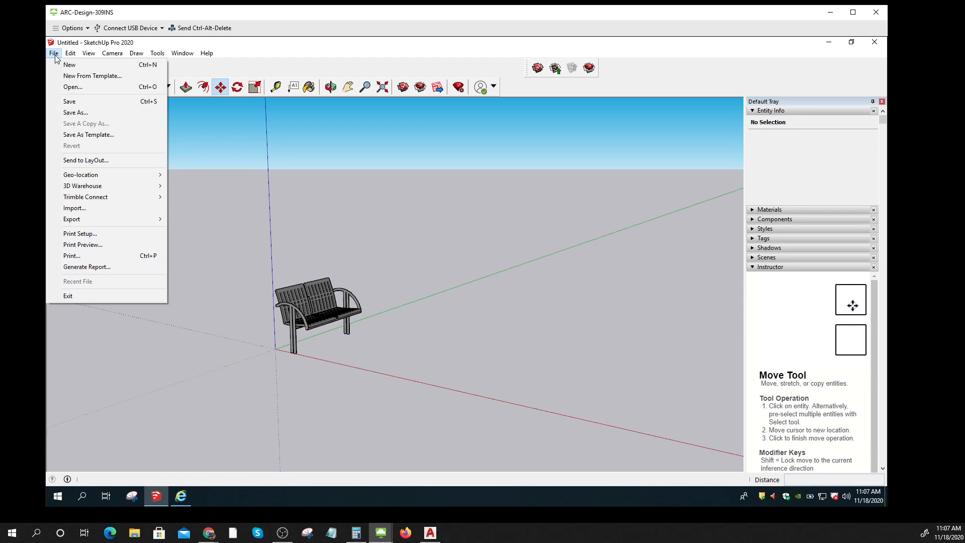
{"action": "left_click", "coordinate": [76, 115]}
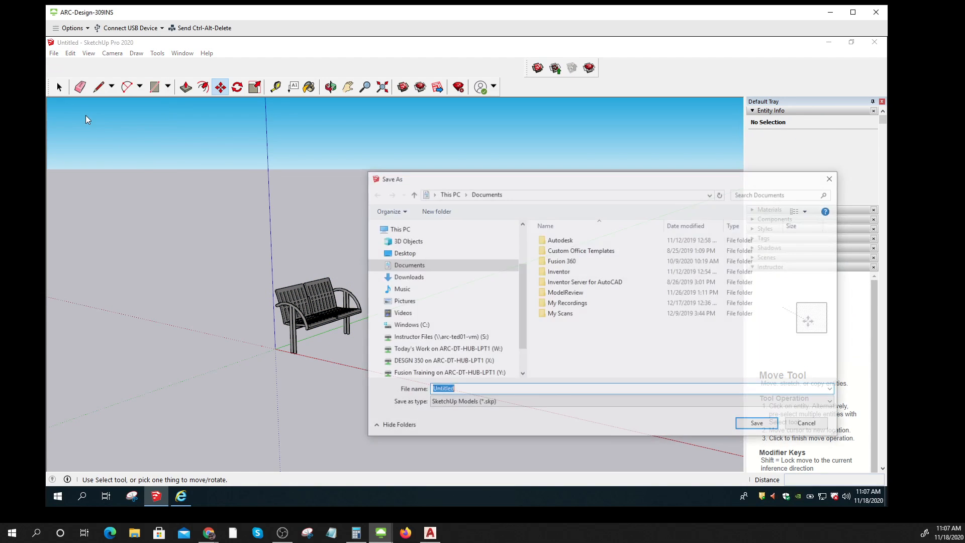
{"action": "left_click", "coordinate": [393, 251]}
{"action": "left_click", "coordinate": [463, 389]}
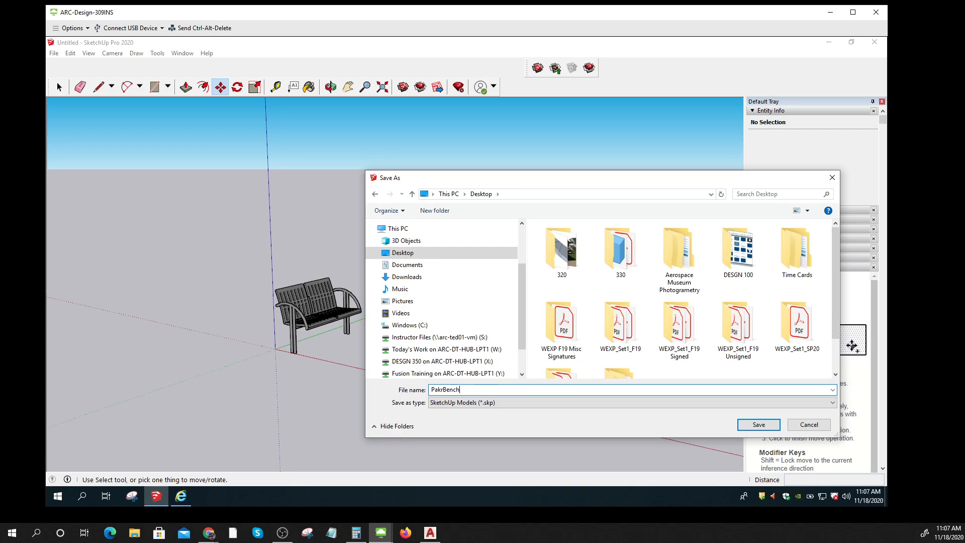
{"action": "left_click", "coordinate": [761, 425]}
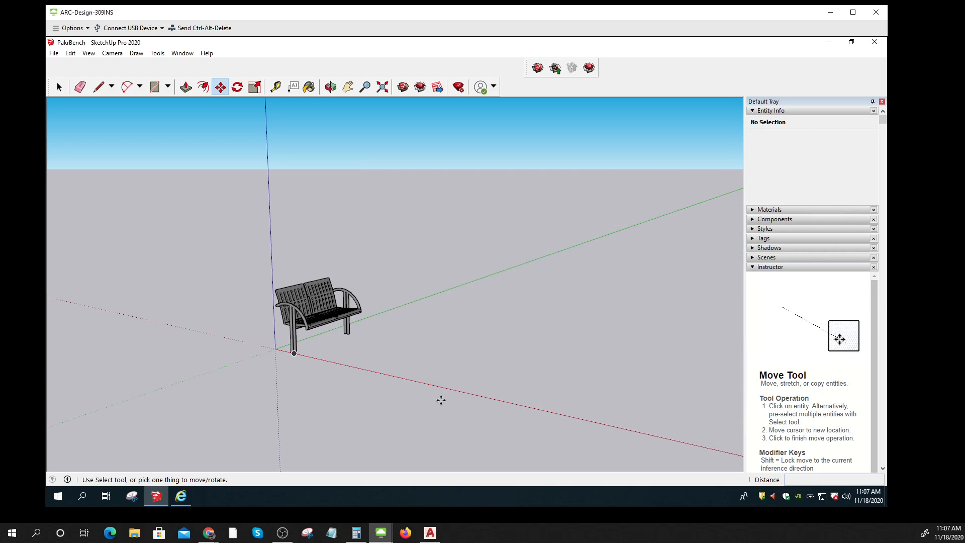
Step: Start a 3D Model export, move the Export Model dialog up, and list the file types
{"action": "left_click", "coordinate": [54, 53]}
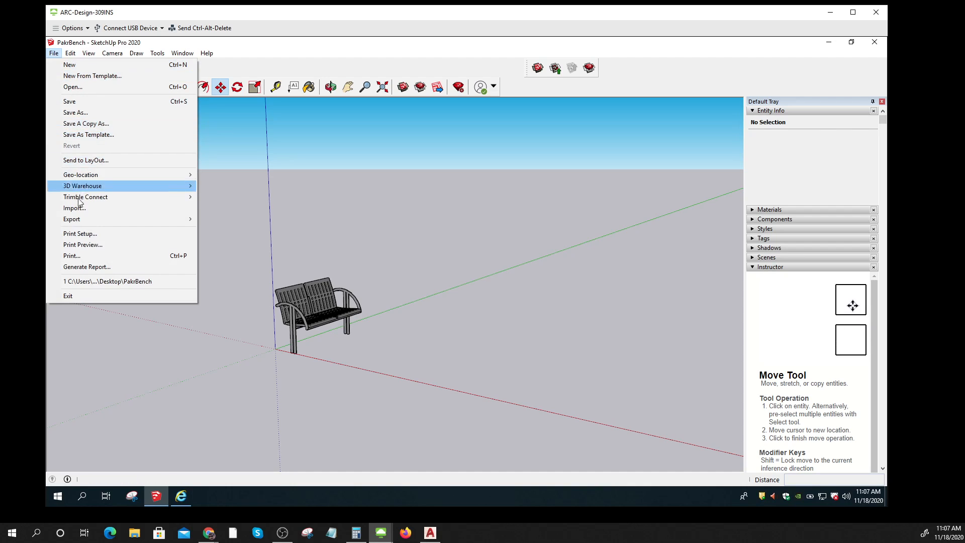
{"action": "mouse_move", "coordinate": [83, 219]}
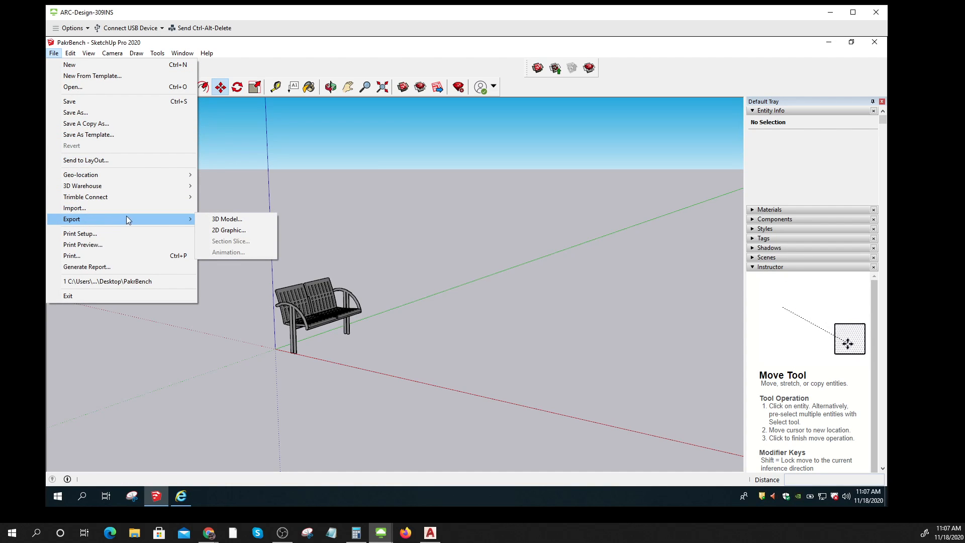
{"action": "left_click", "coordinate": [224, 221]}
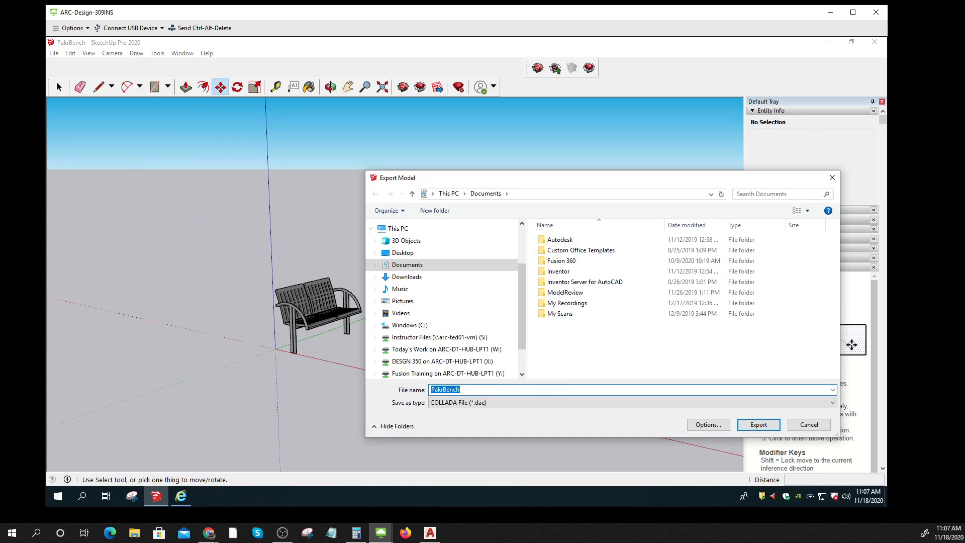
{"action": "left_click", "coordinate": [513, 407]}
{"action": "left_click", "coordinate": [540, 142]}
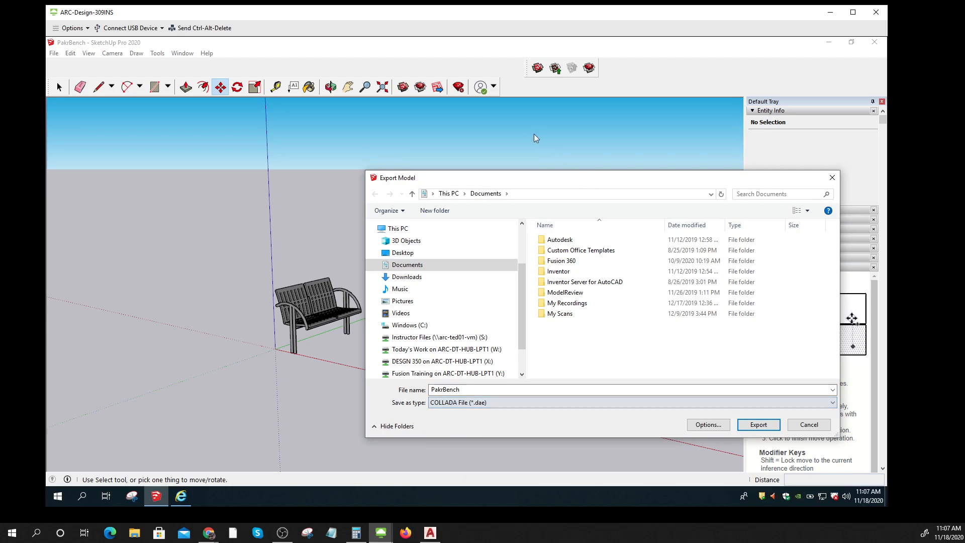
{"action": "left_click_drag", "start_coordinate": [536, 187], "coordinate": [431, 71]}
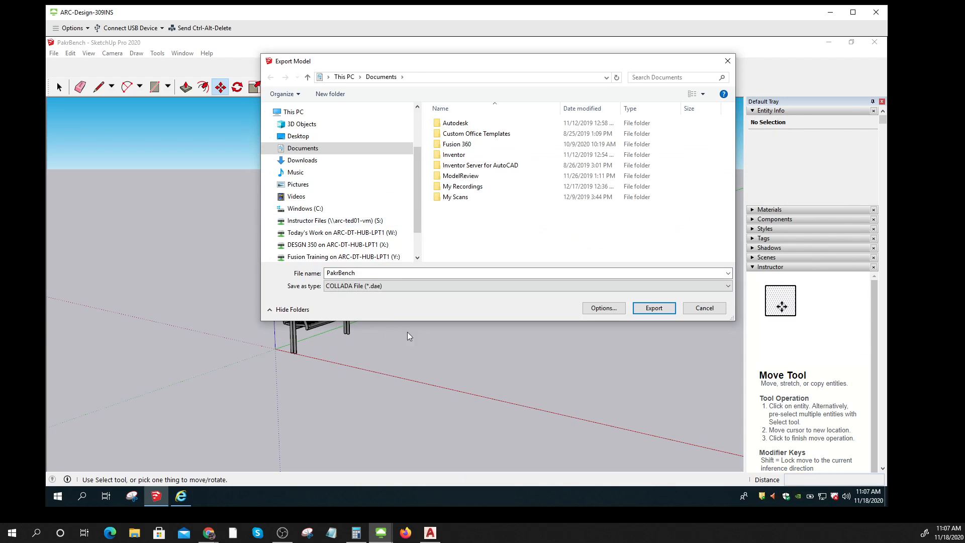
{"action": "left_click", "coordinate": [727, 286]}
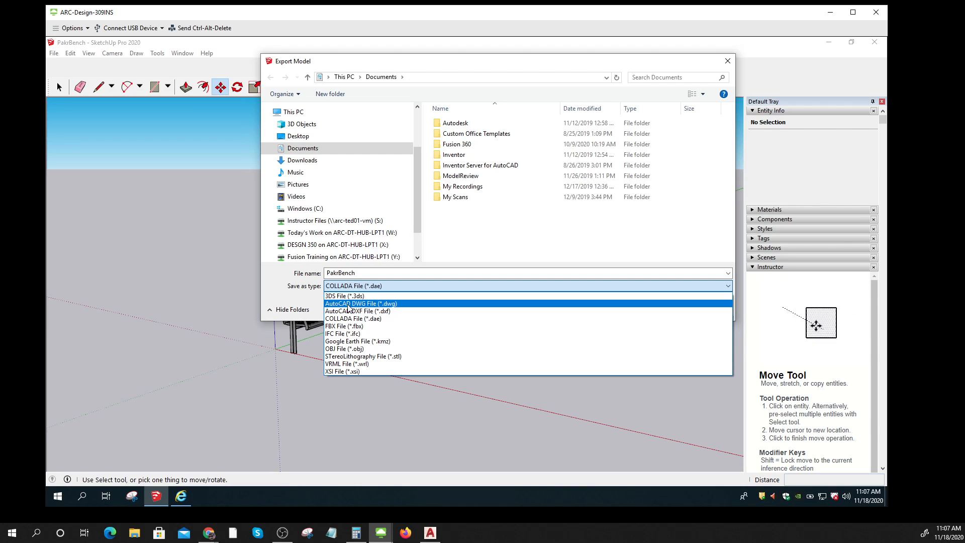
Step: Export PakrBench to Documents as an AutoCAD DWG (Release 14) and acknowledge the OK audit
{"action": "left_click", "coordinate": [347, 304]}
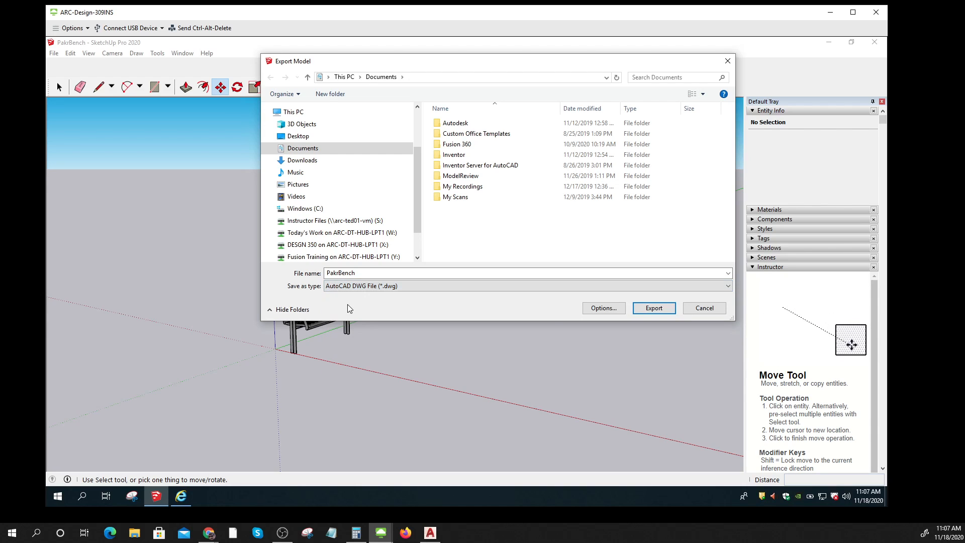
{"action": "left_click", "coordinate": [604, 308]}
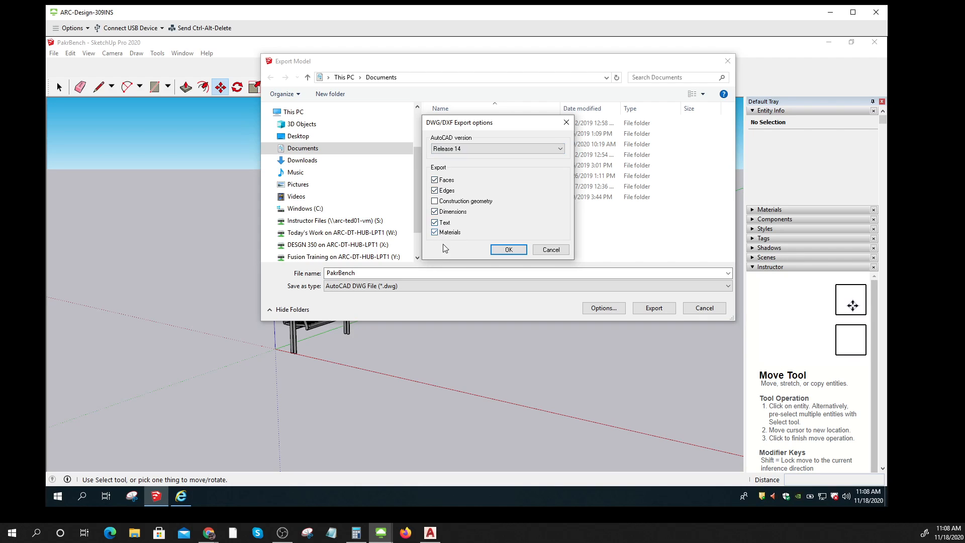
{"action": "left_click", "coordinate": [514, 252]}
{"action": "left_click", "coordinate": [654, 307]}
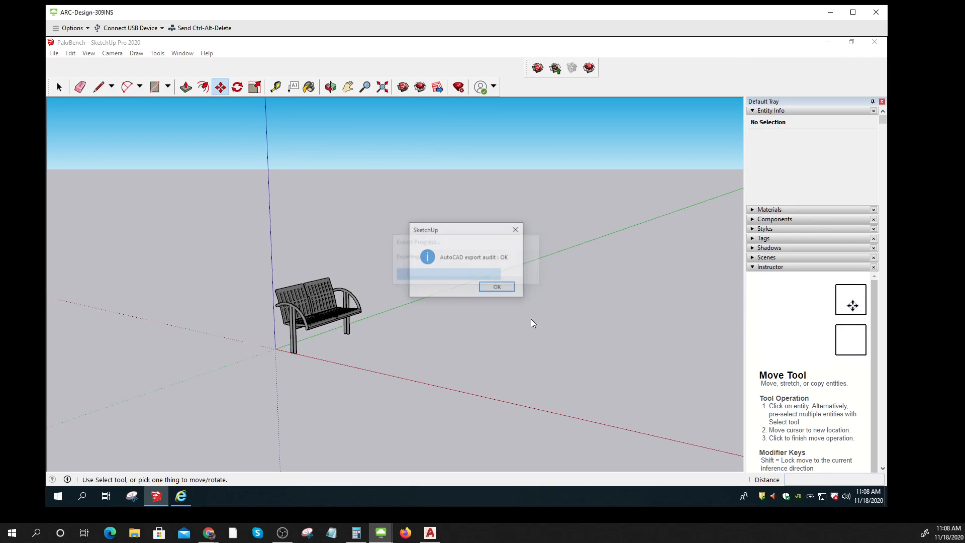
{"action": "left_click", "coordinate": [498, 288]}
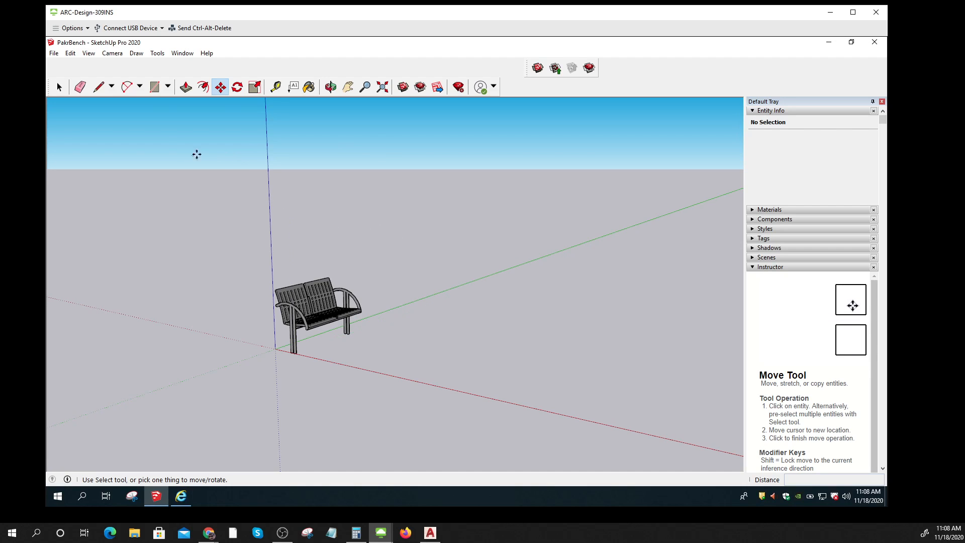
Step: Export PakrBench as a 3D model DWG to the Desktop and acknowledge the OK audit
{"action": "left_click", "coordinate": [54, 53]}
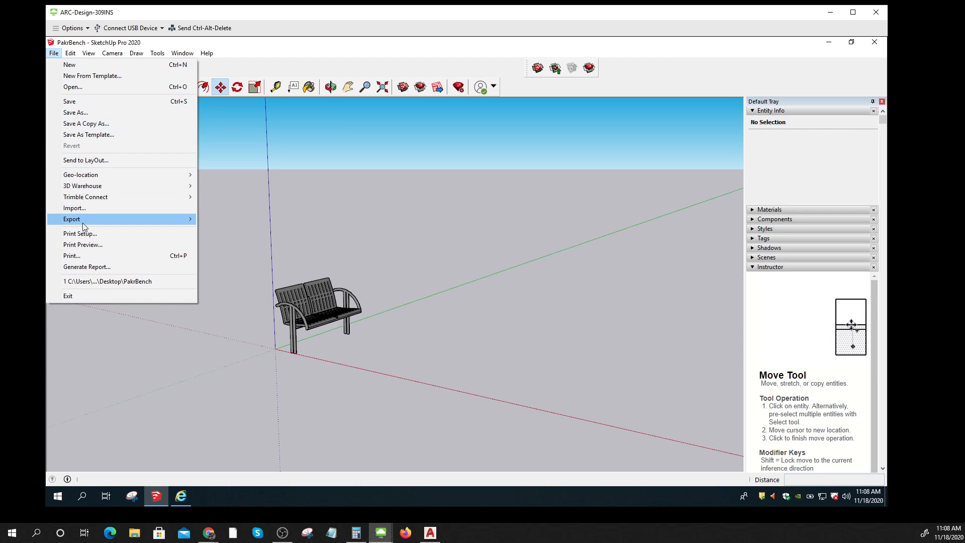
{"action": "mouse_move", "coordinate": [83, 220]}
{"action": "left_click", "coordinate": [221, 221]}
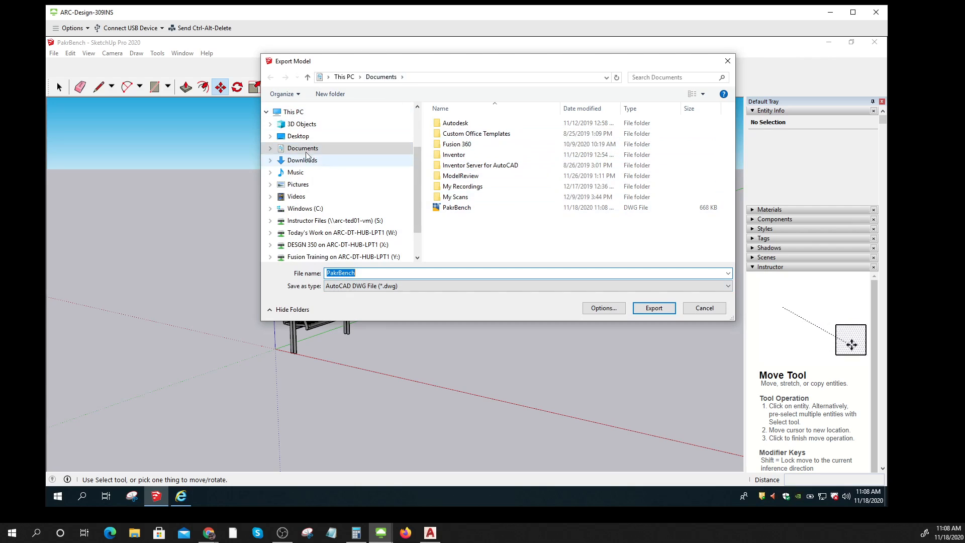
{"action": "left_click", "coordinate": [297, 136]}
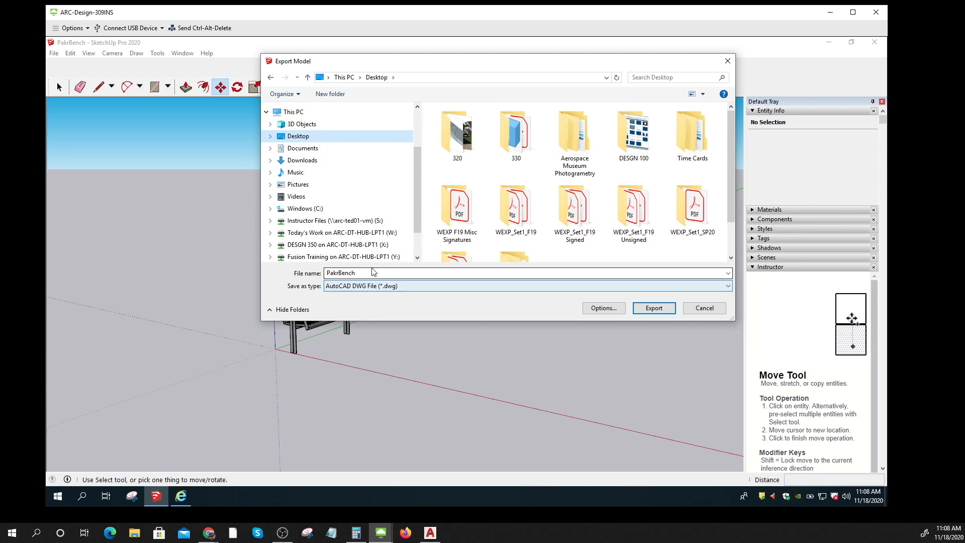
{"action": "left_click", "coordinate": [654, 309]}
{"action": "left_click", "coordinate": [498, 288]}
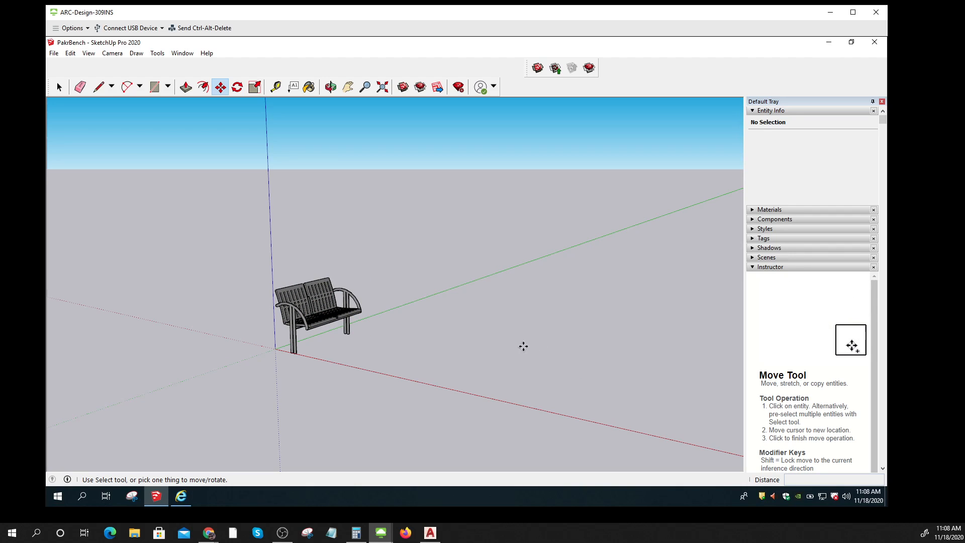
{"action": "left_click", "coordinate": [93, 56]}
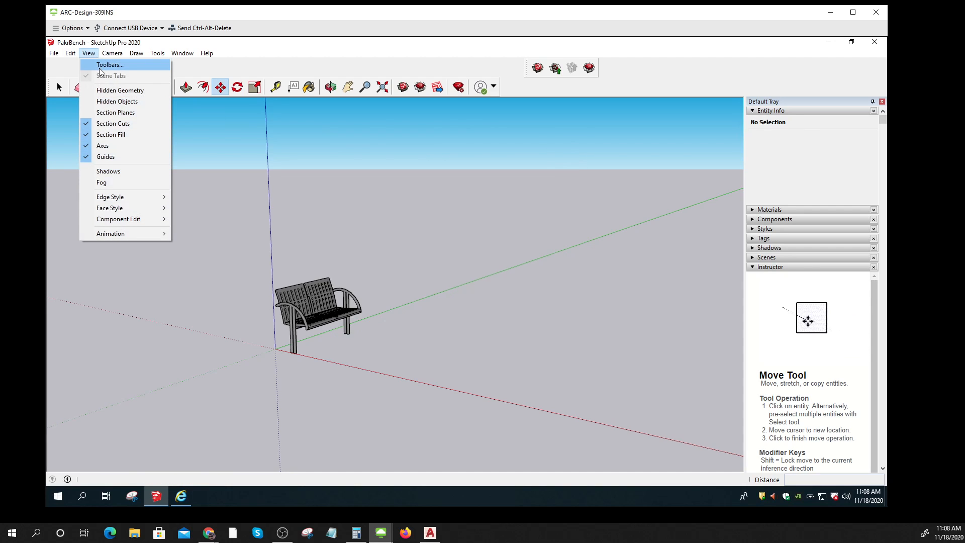
{"action": "left_click", "coordinate": [99, 64]}
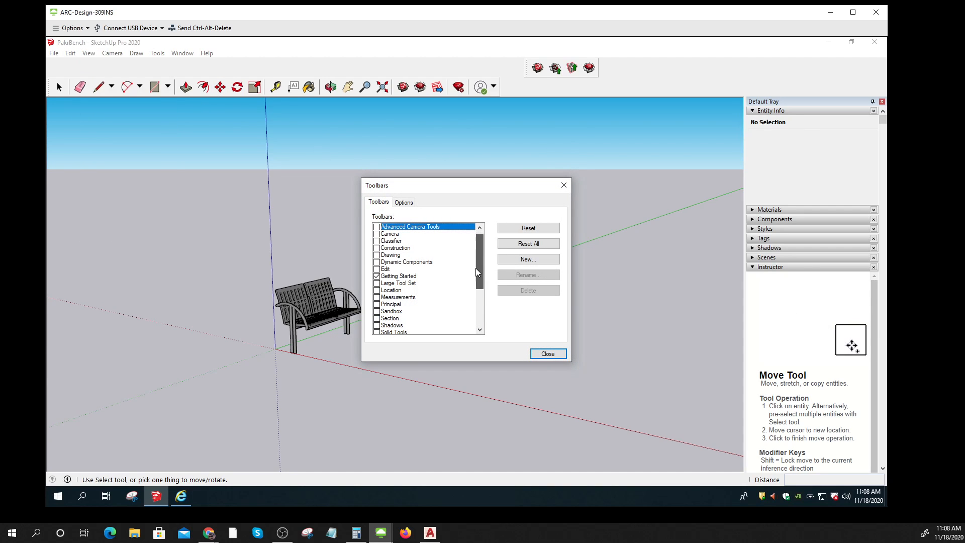
{"action": "scroll", "coordinate": [475, 263], "scroll_direction": "down", "scroll_amount": 3}
{"action": "key", "text": "ctrl"}
{"action": "key", "text": "ctrl"}
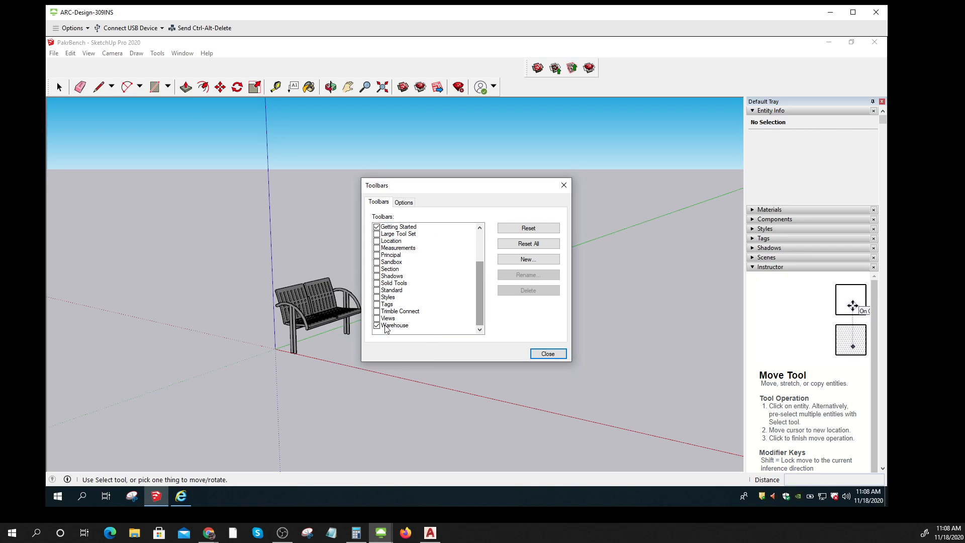
{"action": "left_click", "coordinate": [544, 354]}
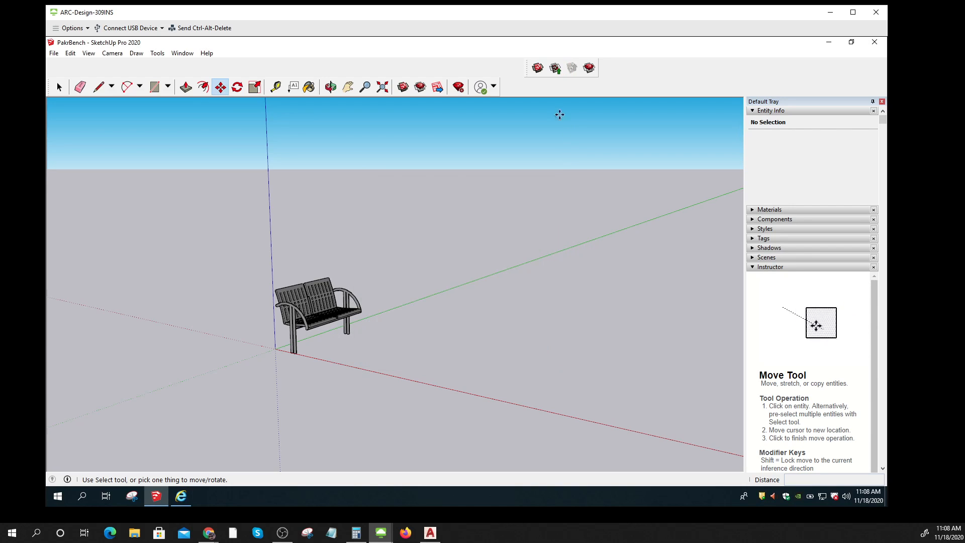